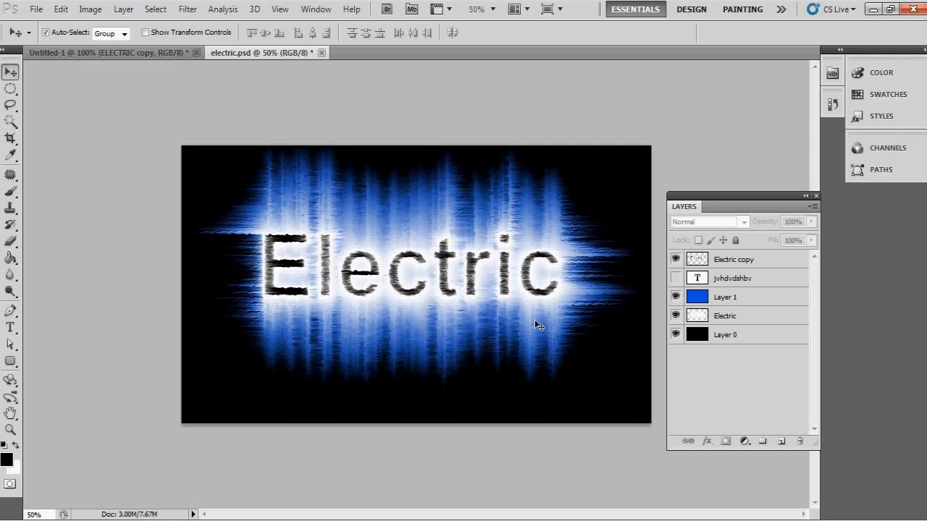
- Create a new 1366 × 768 document and fill its Background with the black foreground colour
key(ctrl+n)
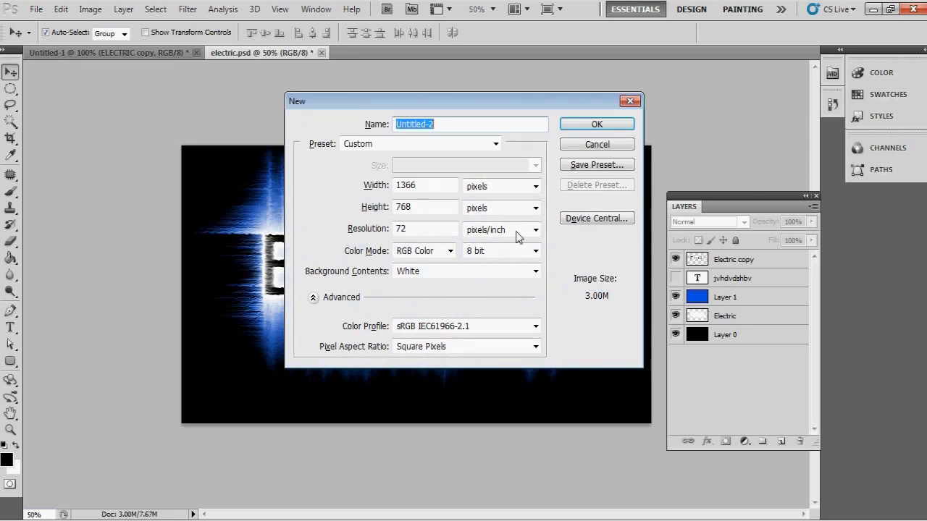
click(373, 190)
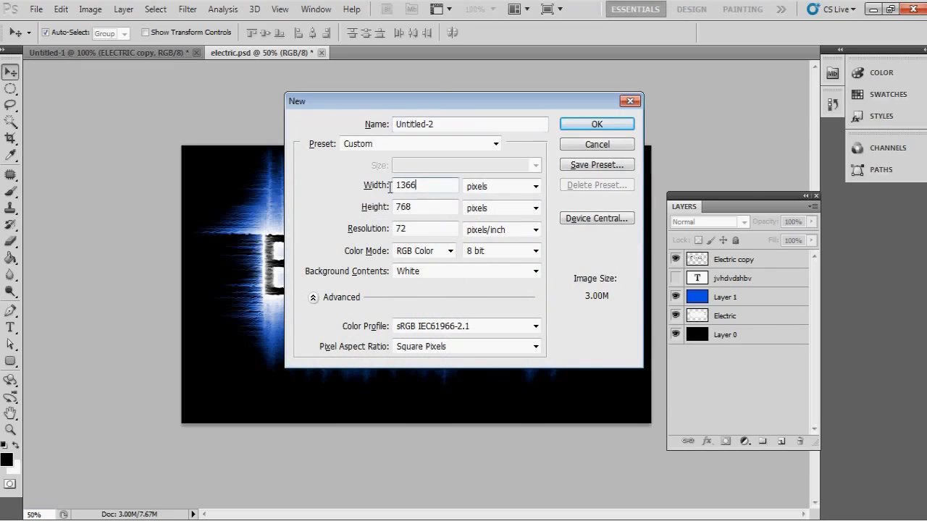
click(428, 206)
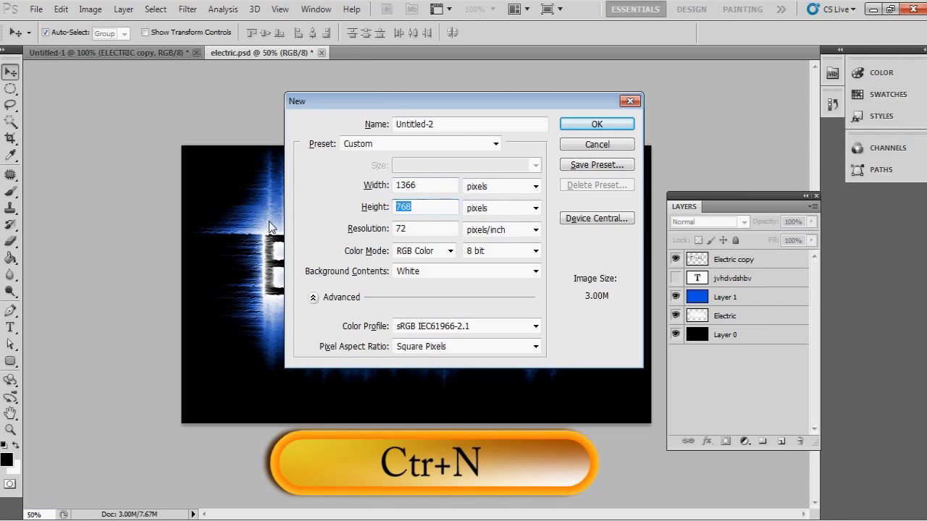
click(604, 124)
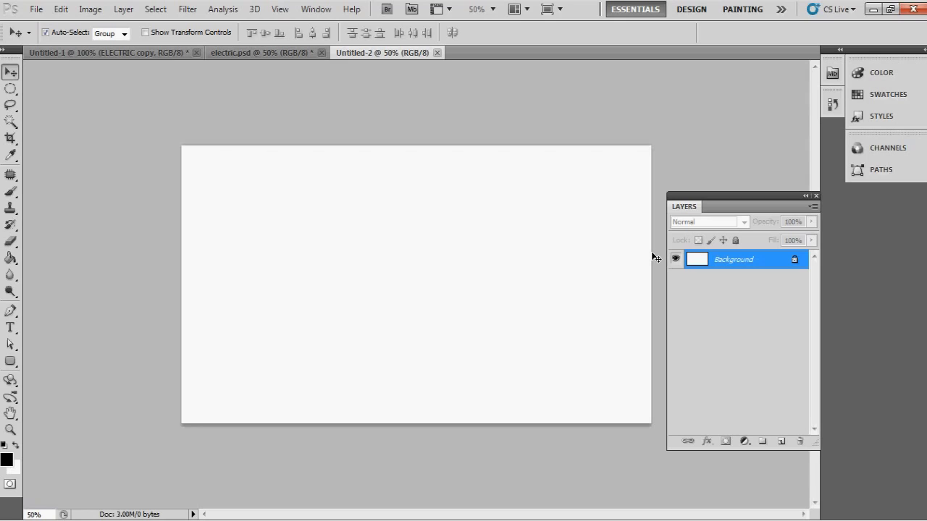
key(alt+Delete)
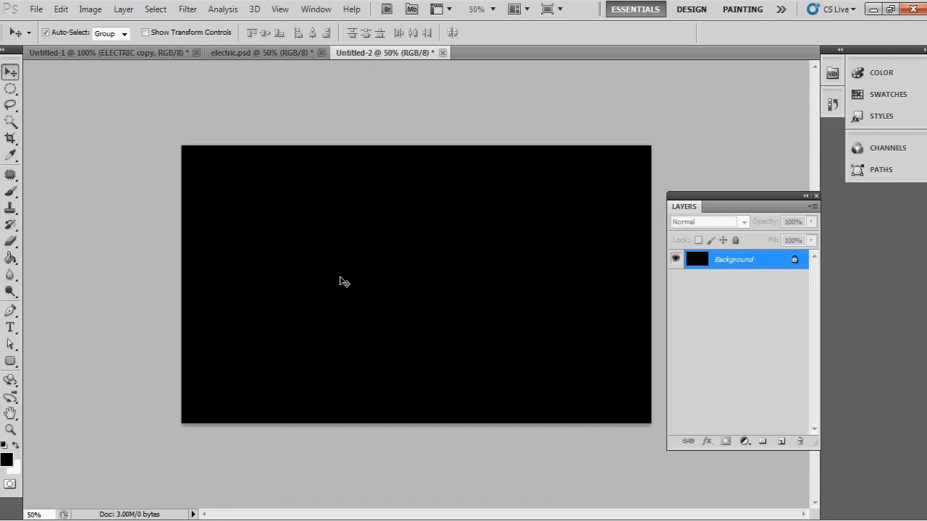
- Type the word ELECTRIC on the canvas with the Type tool
key(t)
click(293, 286)
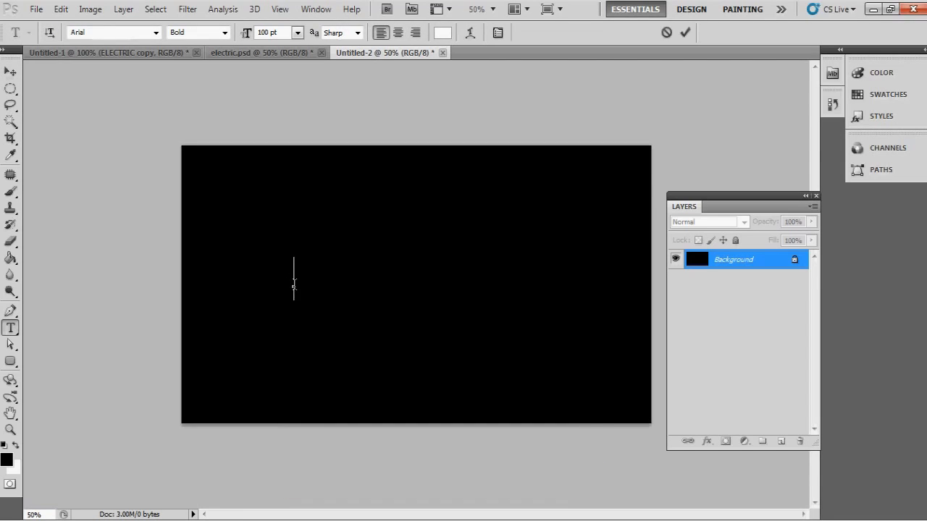
text(EL)
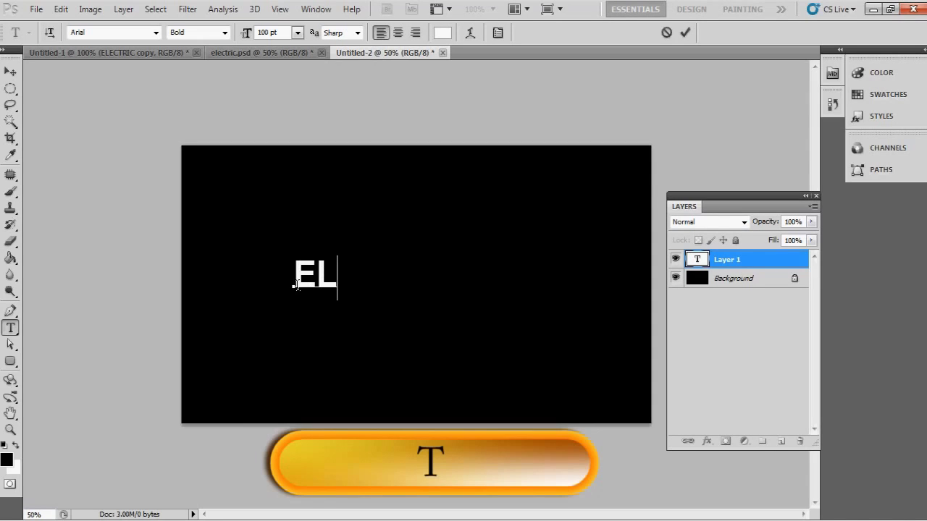
text(ECTRIC)
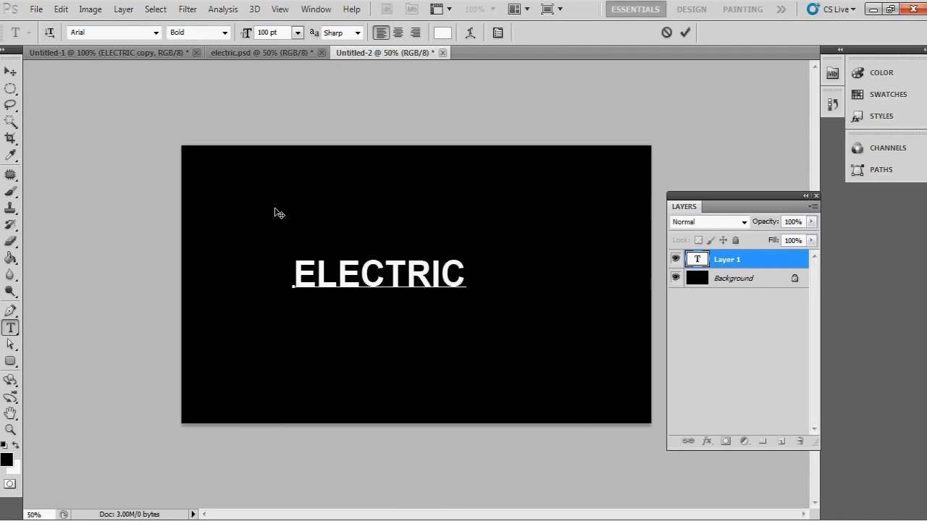
click(11, 72)
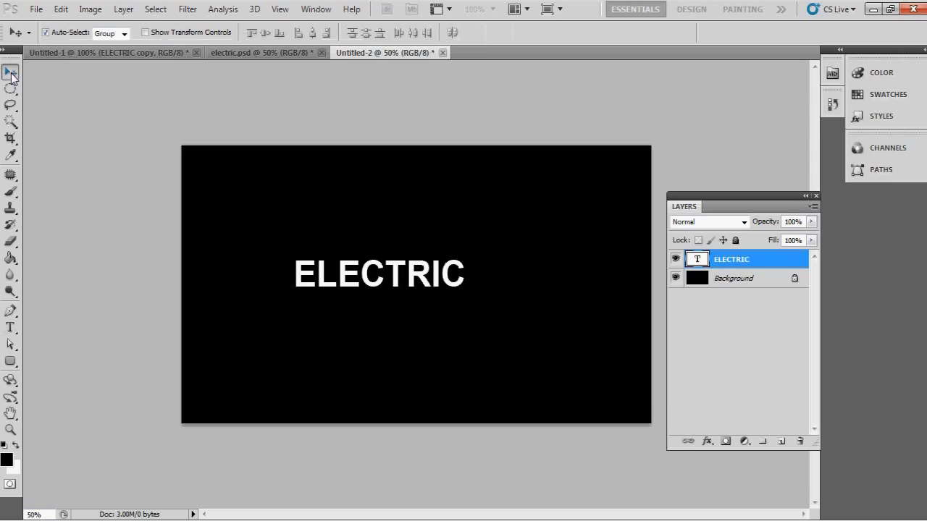
- Scale ELECTRIC up to about 161% and centre it on the canvas
key(ctrl+t)
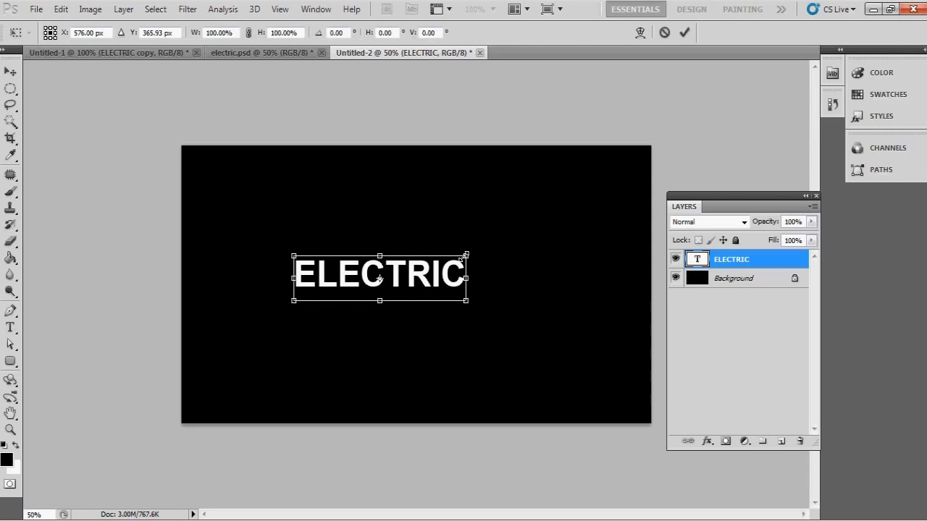
drag(465, 256, 511, 222)
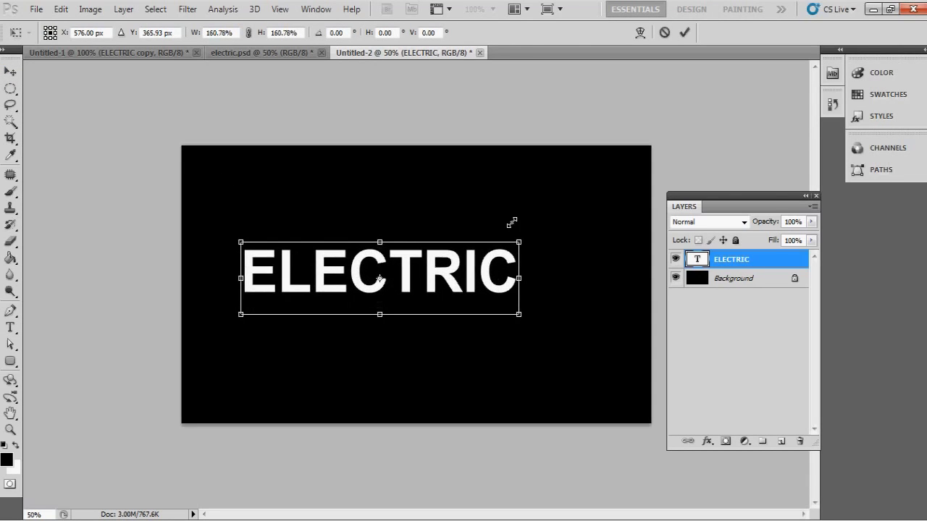
key(Return)
drag(473, 280, 516, 287)
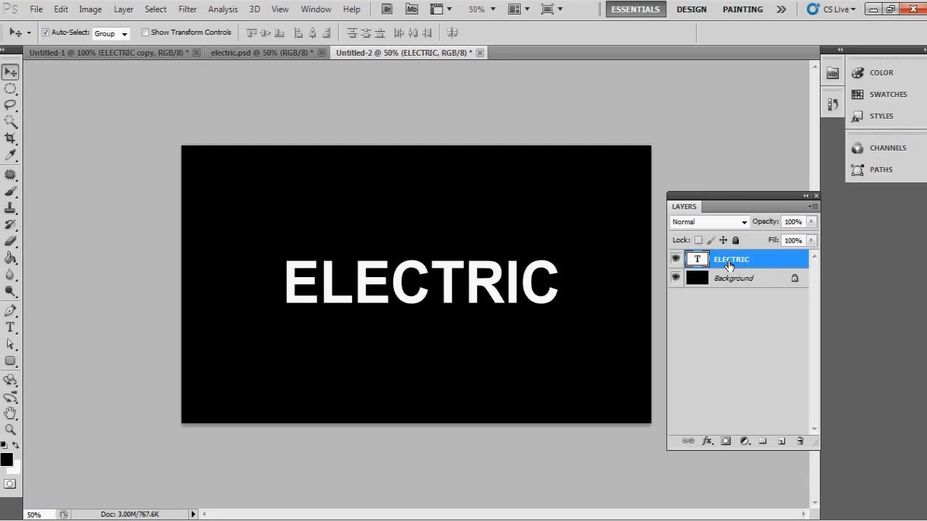
- Rasterize the ELECTRIC type layer, duplicate it with Ctrl+J, and hide ELECTRIC copy
right_click(729, 261)
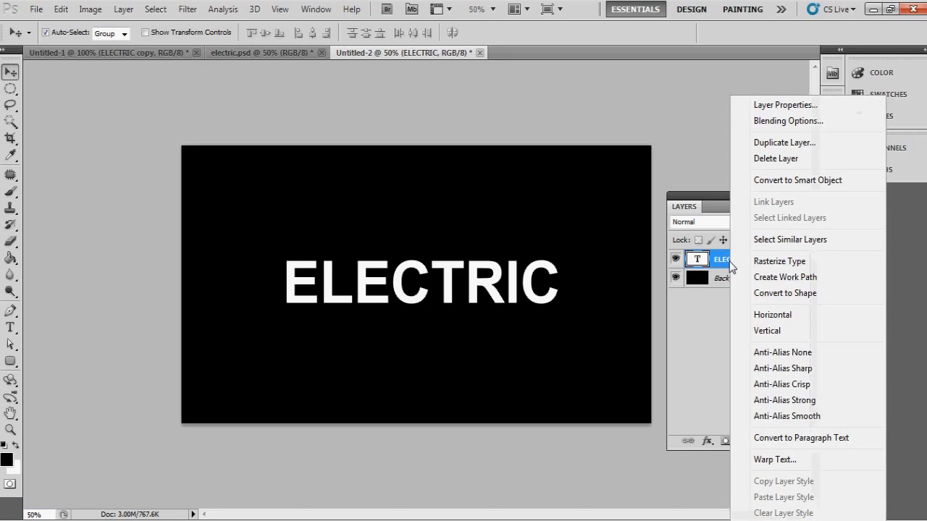
click(782, 268)
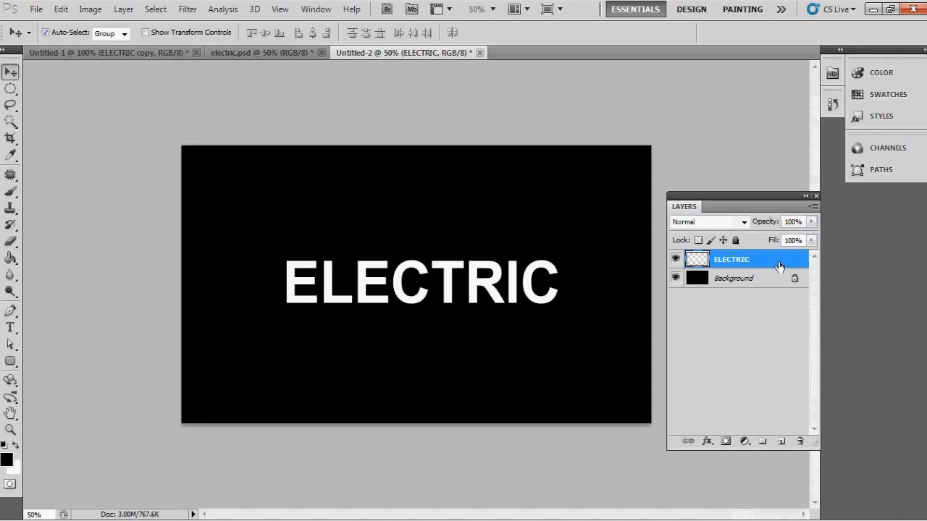
double_click(732, 262)
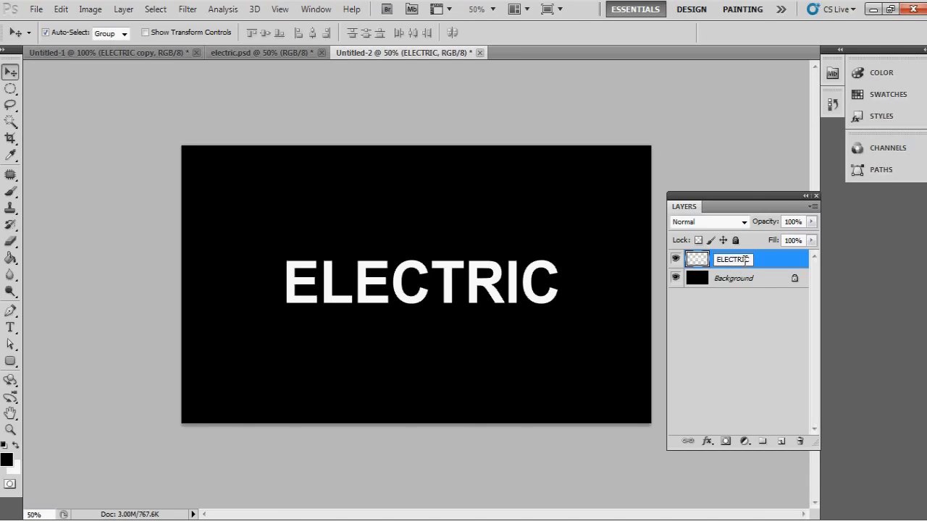
drag(751, 260, 716, 262)
key(Return)
key(ctrl+j)
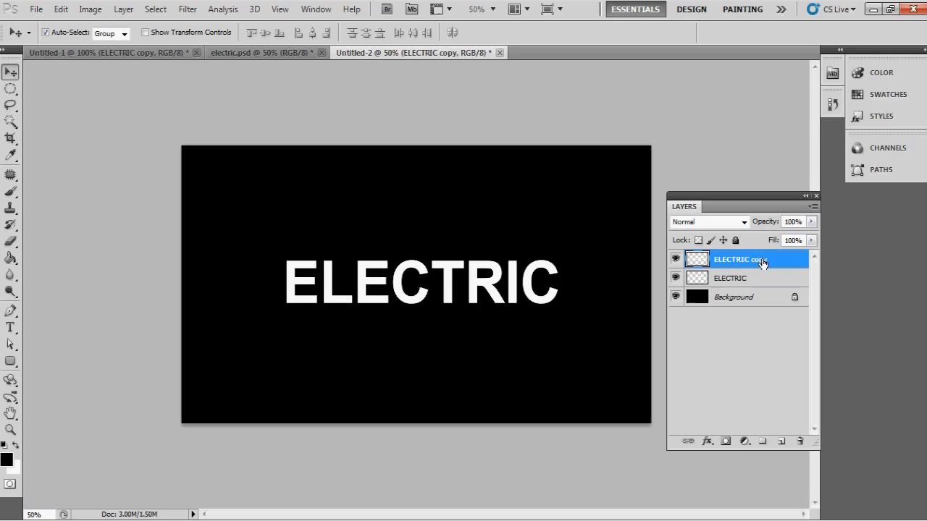
click(675, 259)
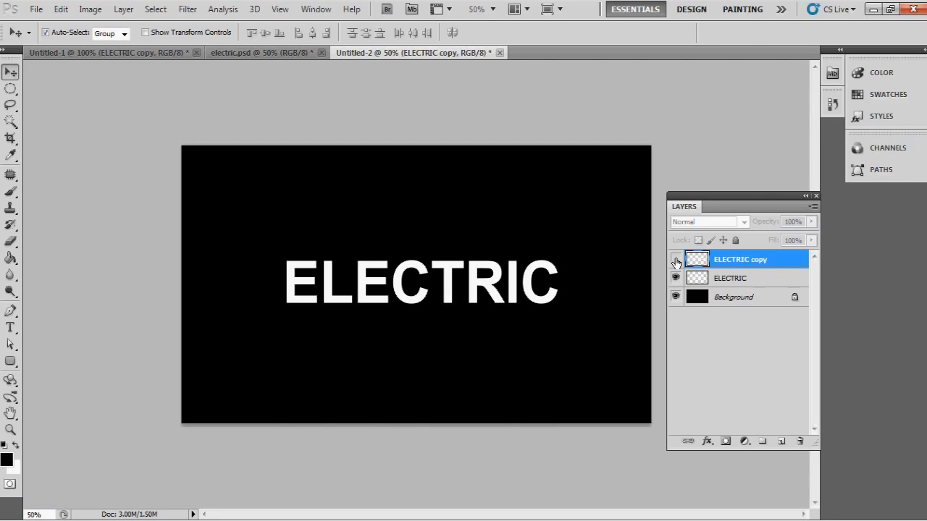
- Rotate the ELECTRIC layer 90° using the transform rotation field
click(732, 280)
key(ctrl+t)
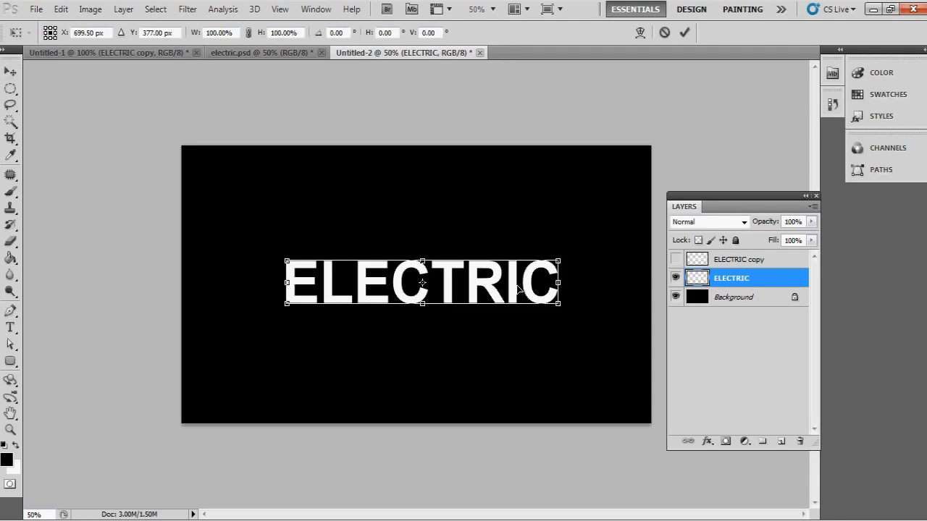
click(338, 33)
text(90)
key(Return)
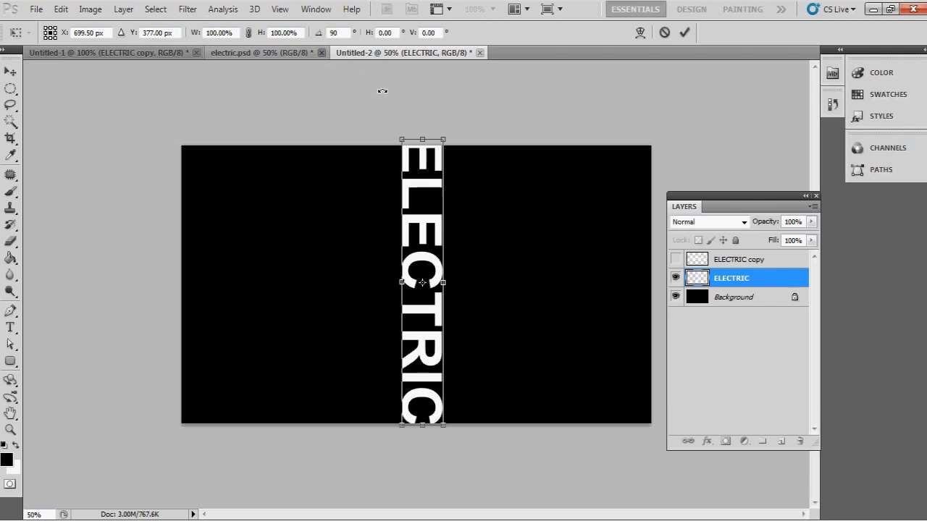
key(Return)
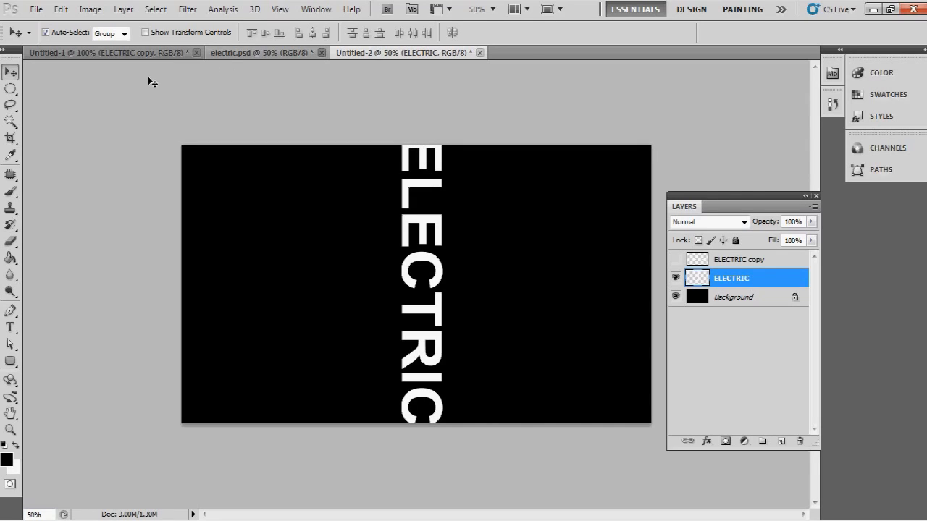
- Apply Stylize > Wind from the Right to ELECTRIC, then reapply it
click(187, 9)
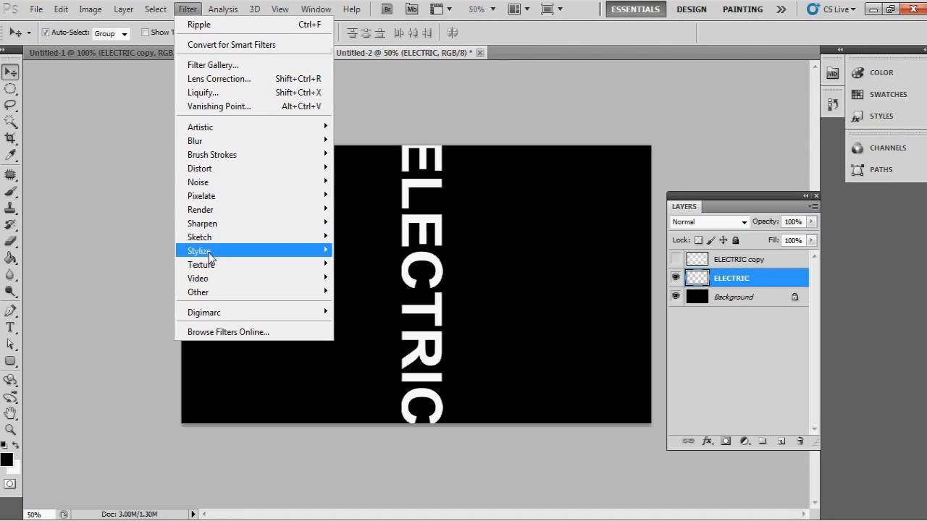
mouse_move(210, 254)
click(353, 362)
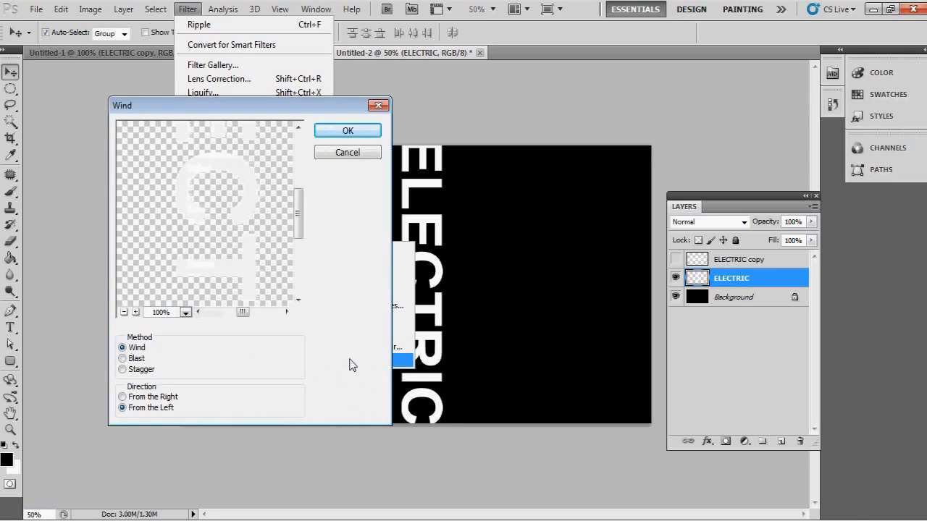
click(123, 397)
click(361, 131)
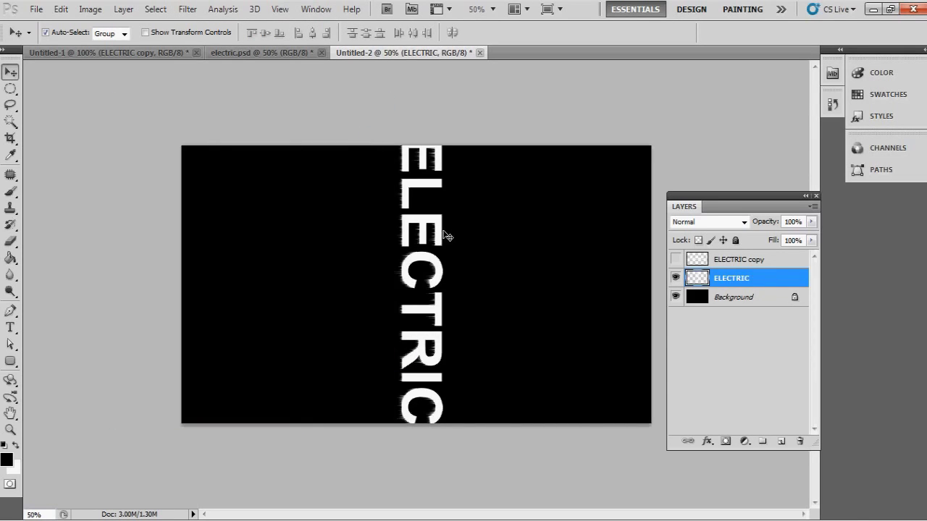
key(ctrl+f)
key(ctrl+f)
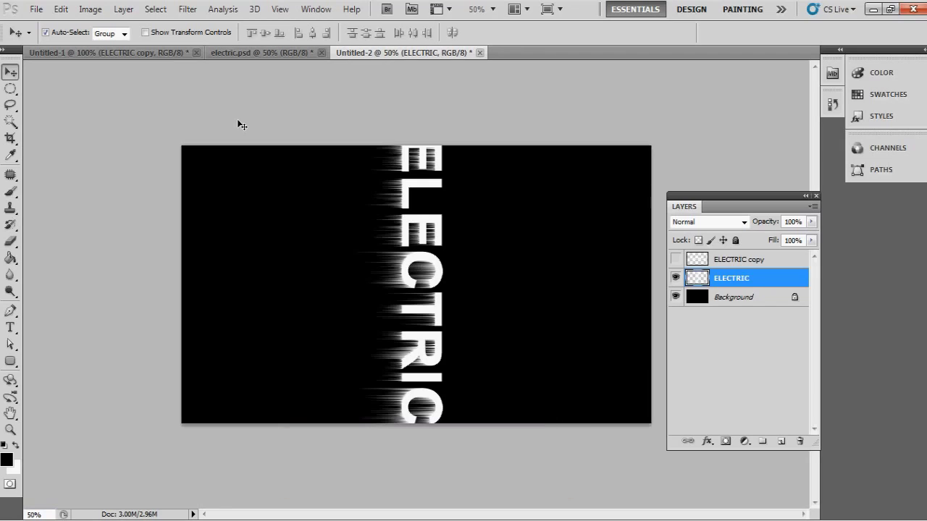
- Apply Wind from the Left to ELECTRIC and repeat it for longer streaks
click(188, 10)
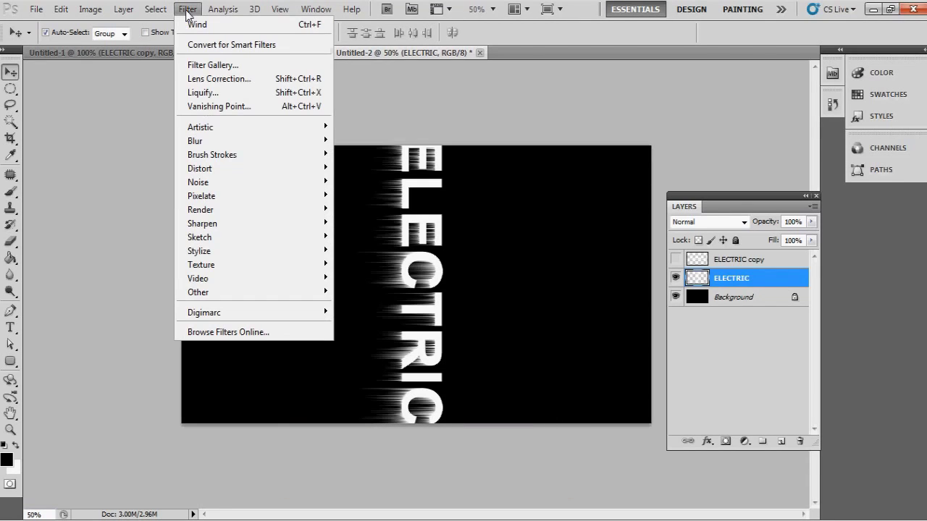
mouse_move(217, 251)
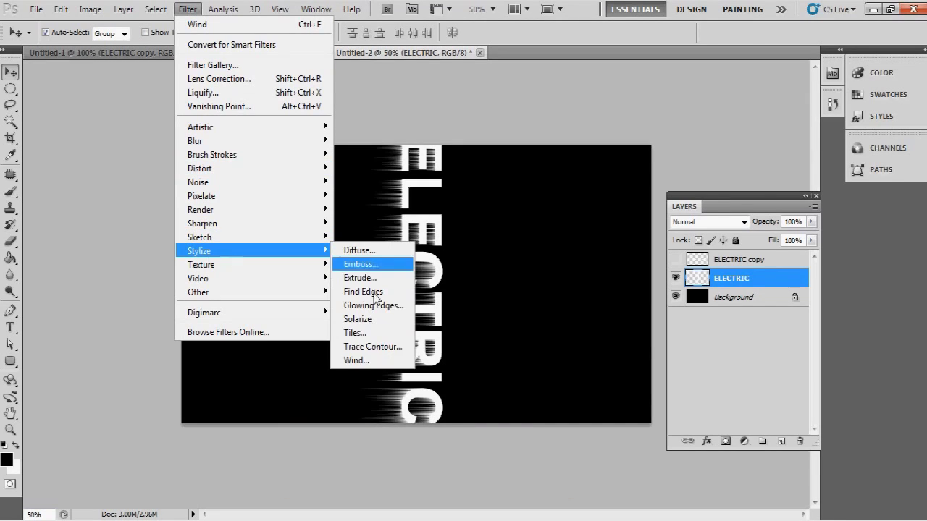
click(368, 364)
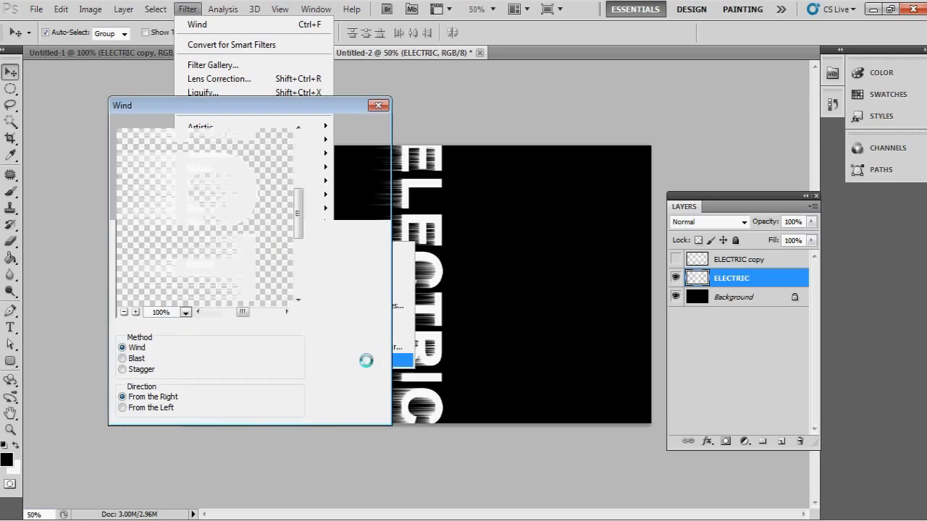
click(123, 409)
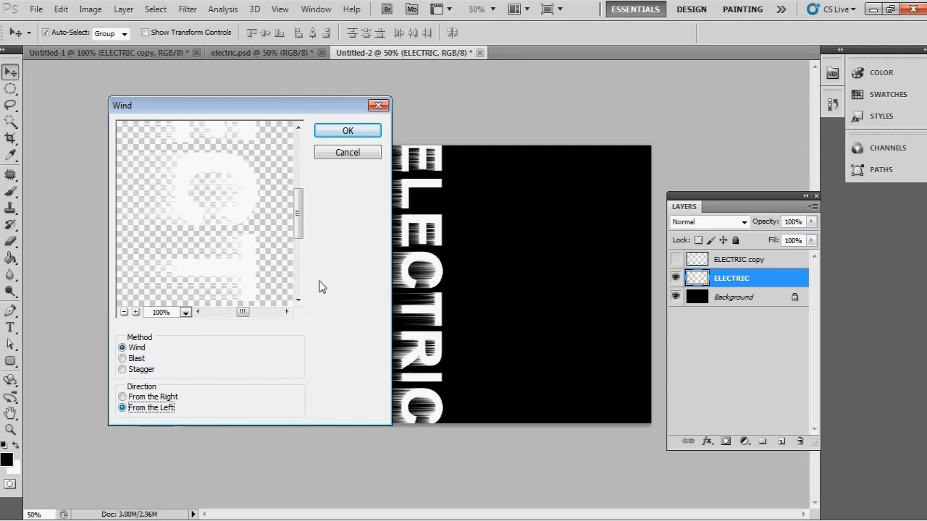
click(349, 132)
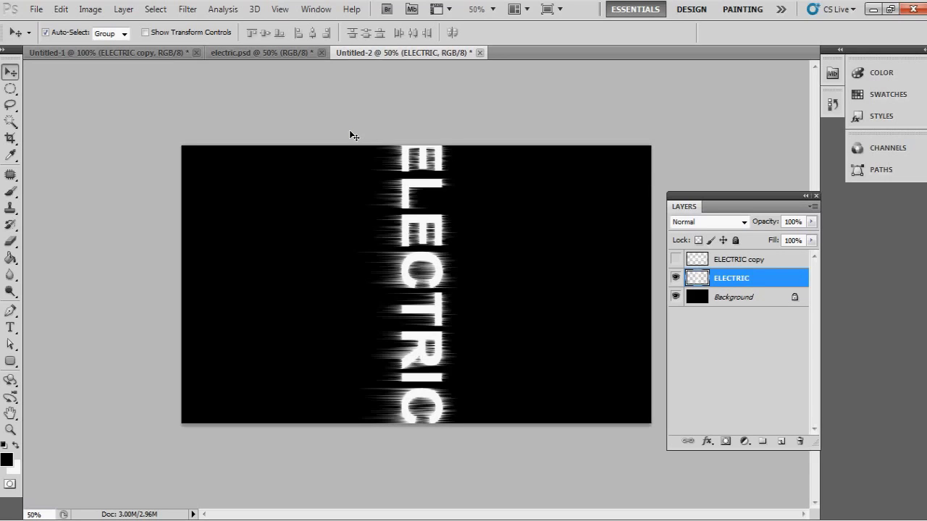
key(ctrl+f)
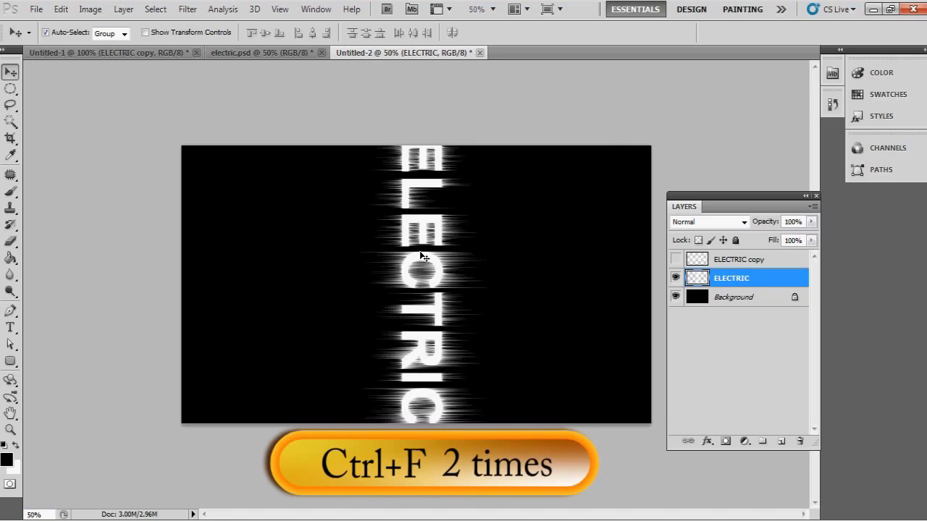
key(ctrl+t)
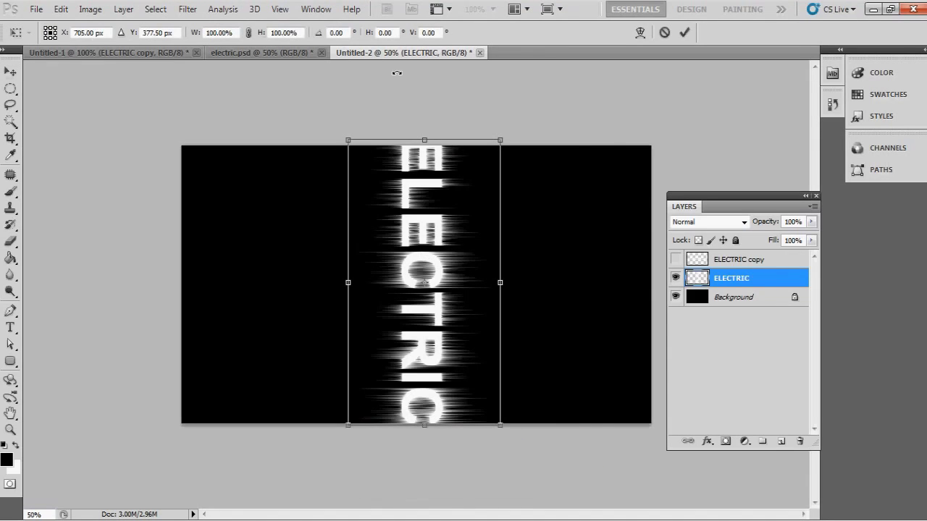
- Rotate the ELECTRIC layer by -90° so the word is horizontal again
click(344, 34)
text(-90)
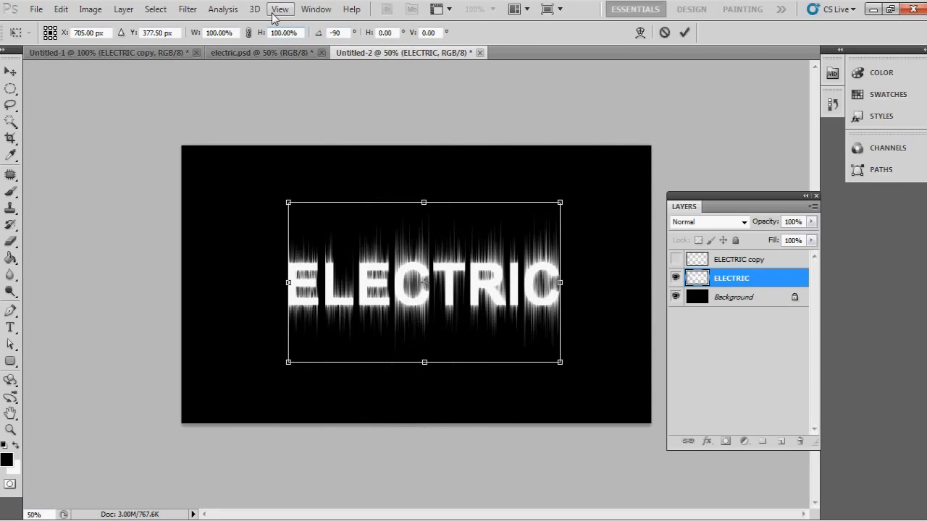
key(Return)
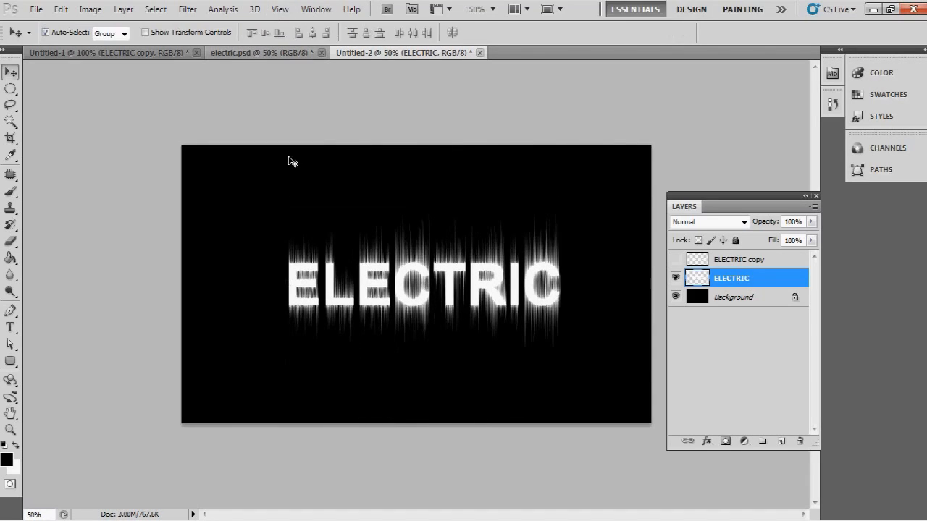
- Apply Stylize > Wind with direction From the Right to the horizontal ELECTRIC text
click(189, 10)
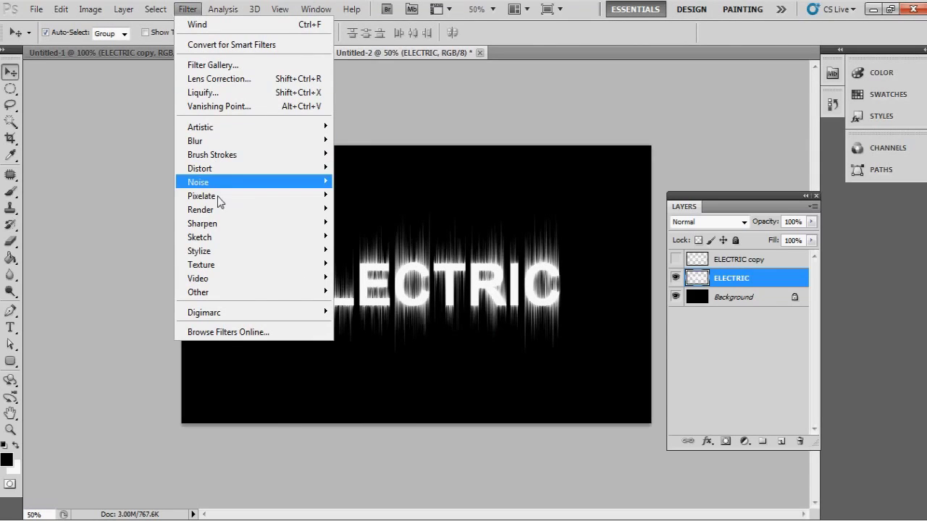
mouse_move(222, 258)
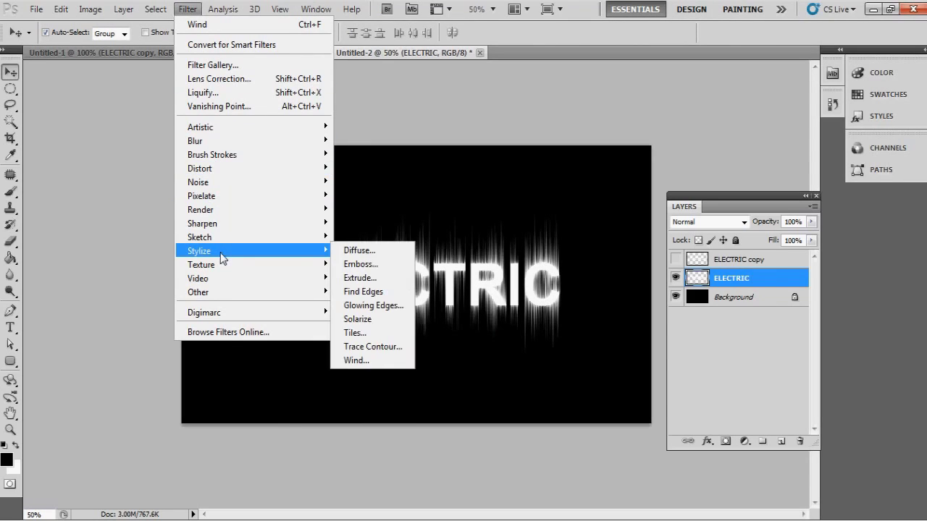
click(352, 360)
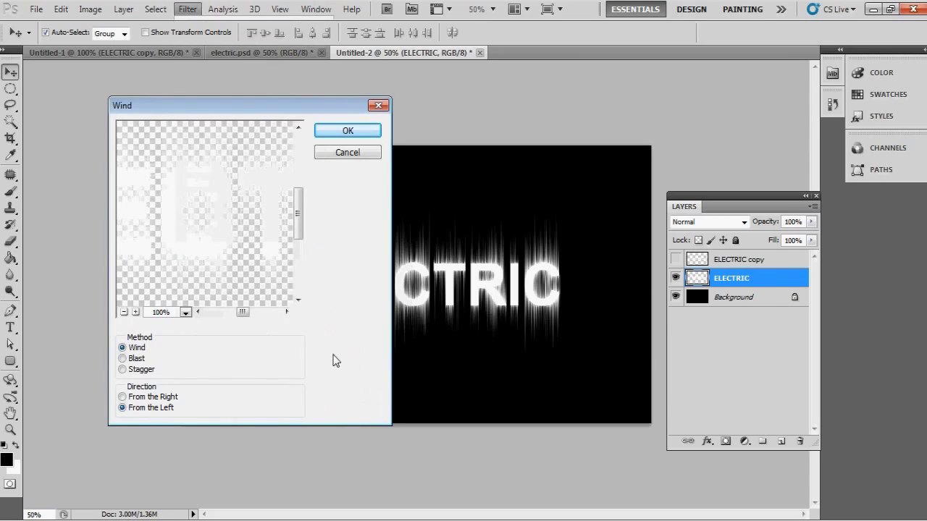
click(123, 397)
click(329, 131)
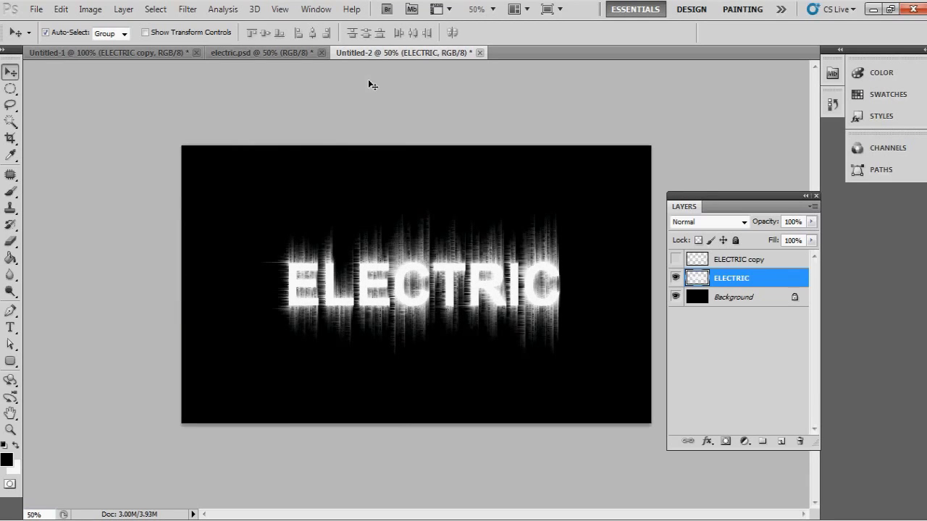
click(184, 11)
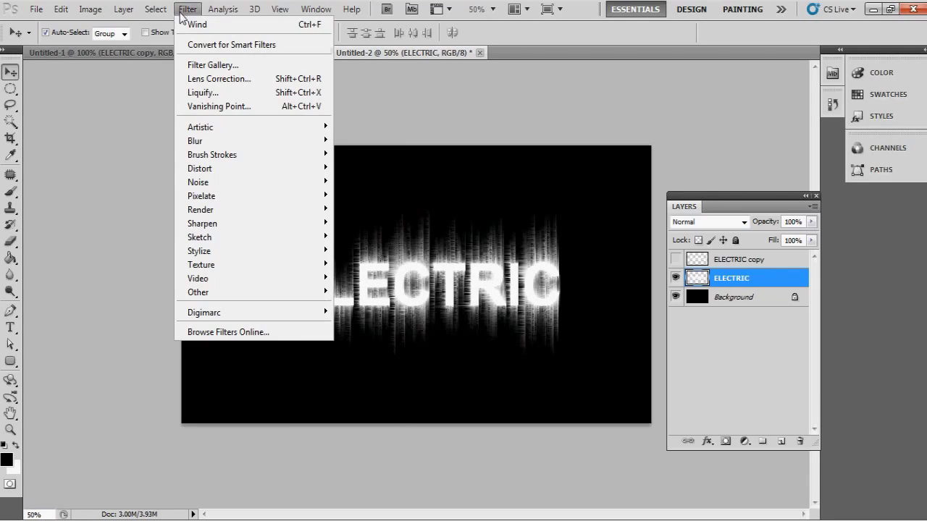
- Apply Wind from the Left to ELECTRIC twice, then convert the Background into Layer 0
mouse_move(327, 252)
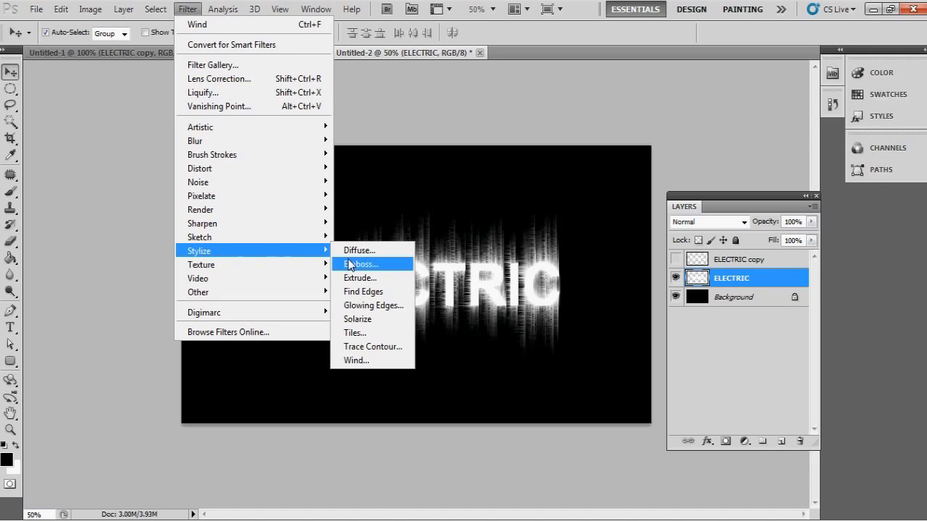
click(353, 359)
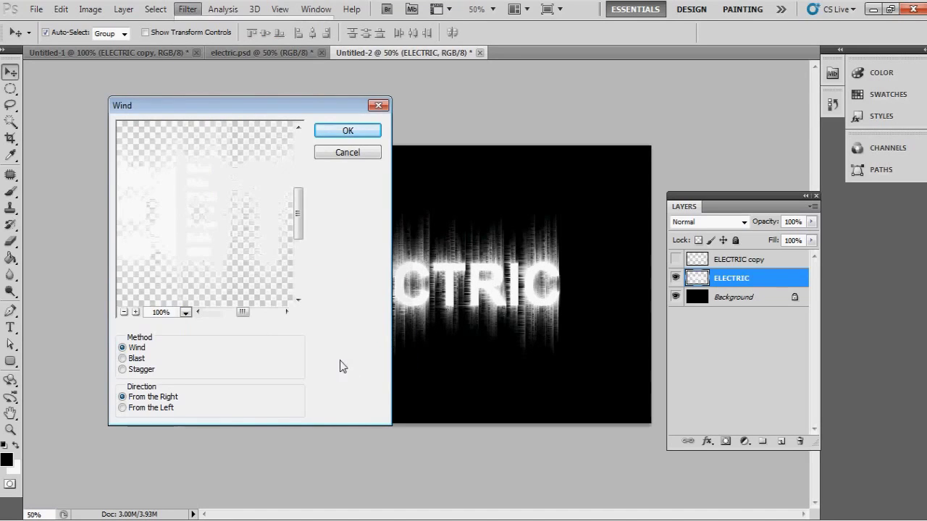
click(121, 407)
click(346, 132)
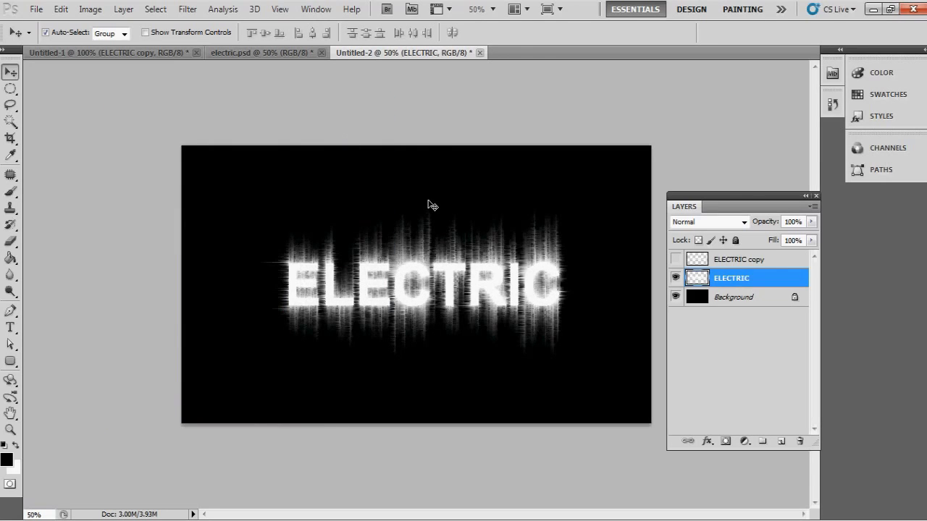
key(ctrl+f)
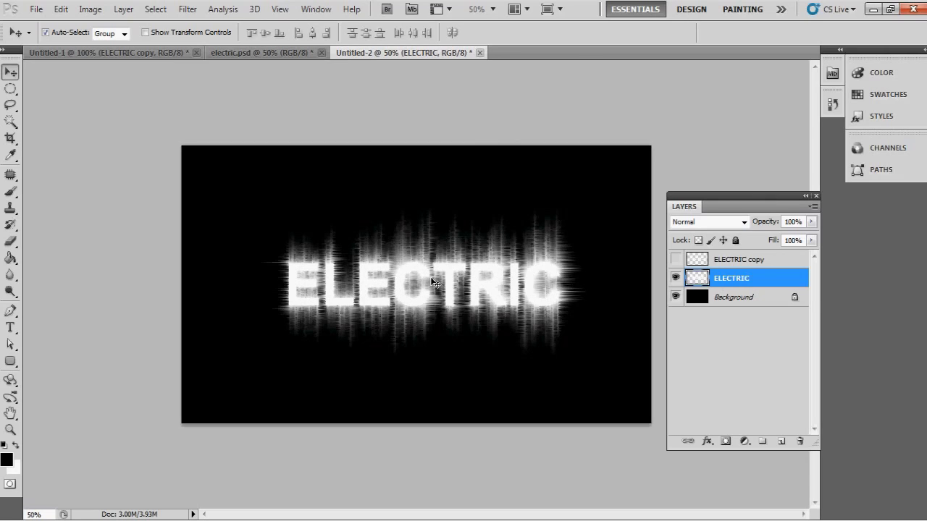
alt+double_click(727, 297)
- Apply Distort > Ripple with Amount 100 and Size Medium to the ELECTRIC text
click(187, 9)
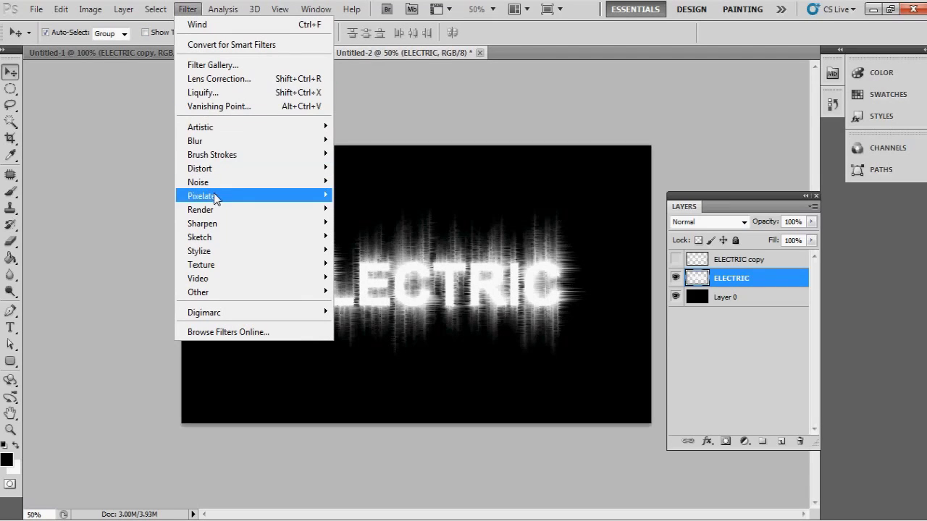
mouse_move(210, 168)
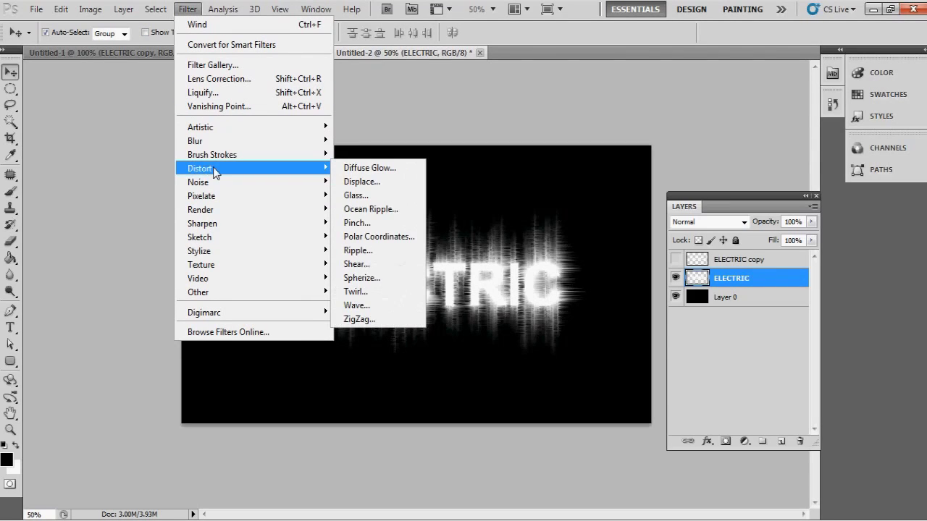
click(370, 251)
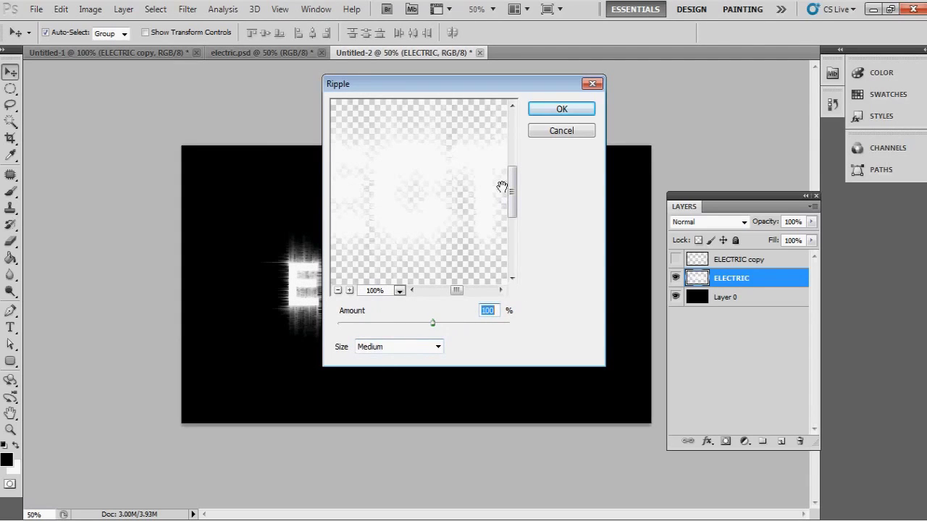
click(559, 110)
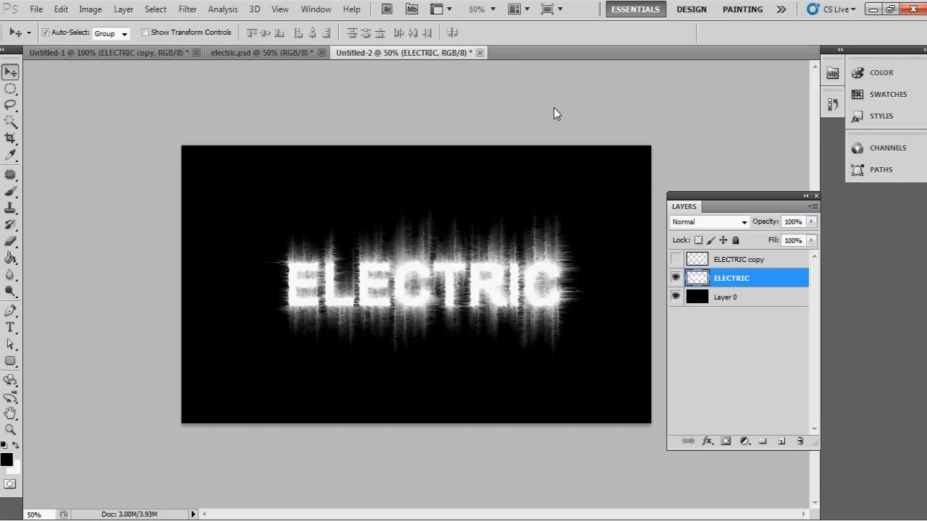
click(675, 277)
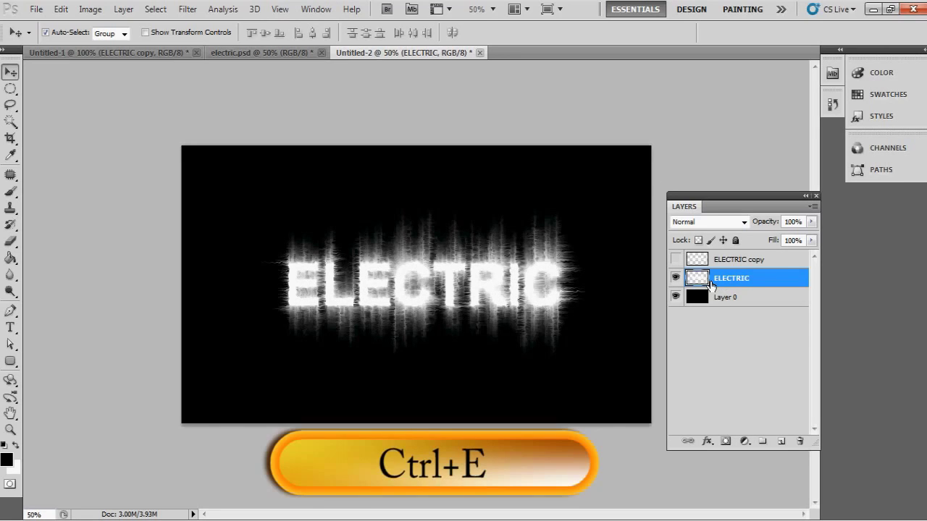
- Merge ELECTRIC down into Layer 0, then add a new empty layer named SKY BLUE
key(ctrl+e)
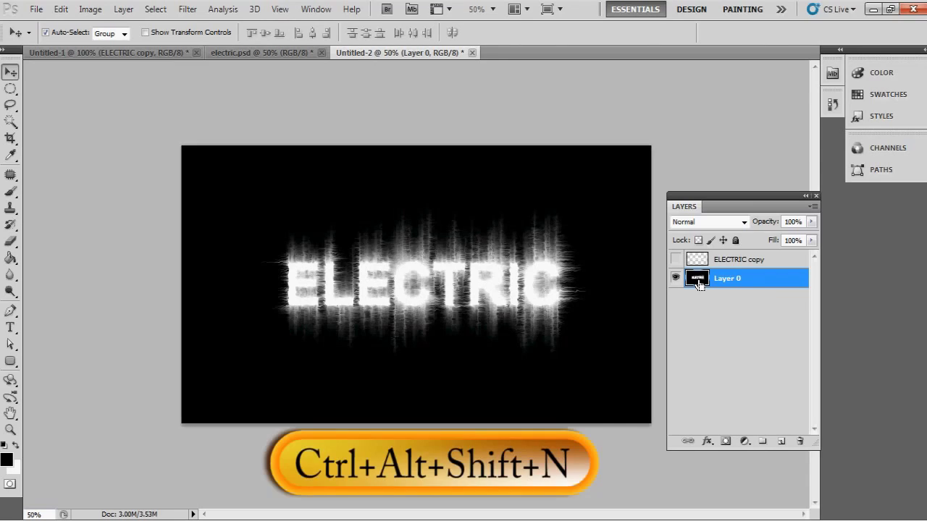
key(ctrl+alt+shift+n)
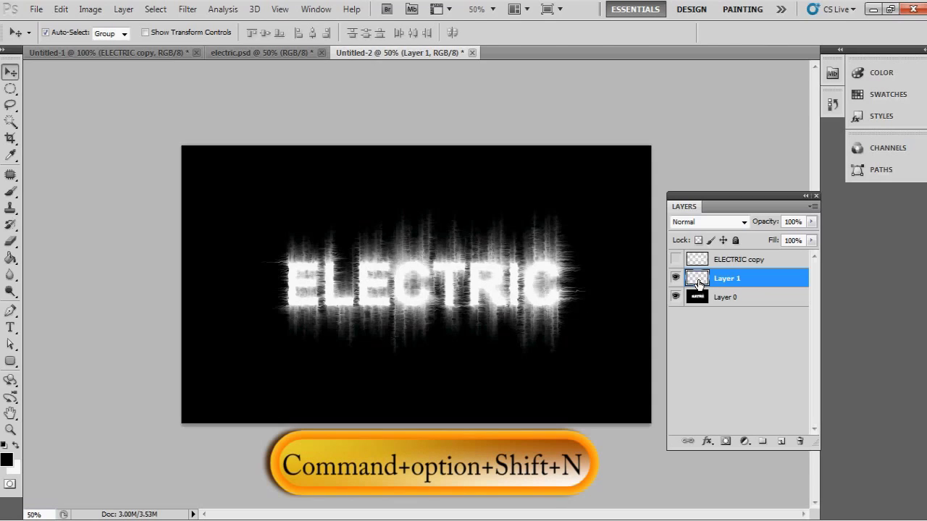
double_click(727, 279)
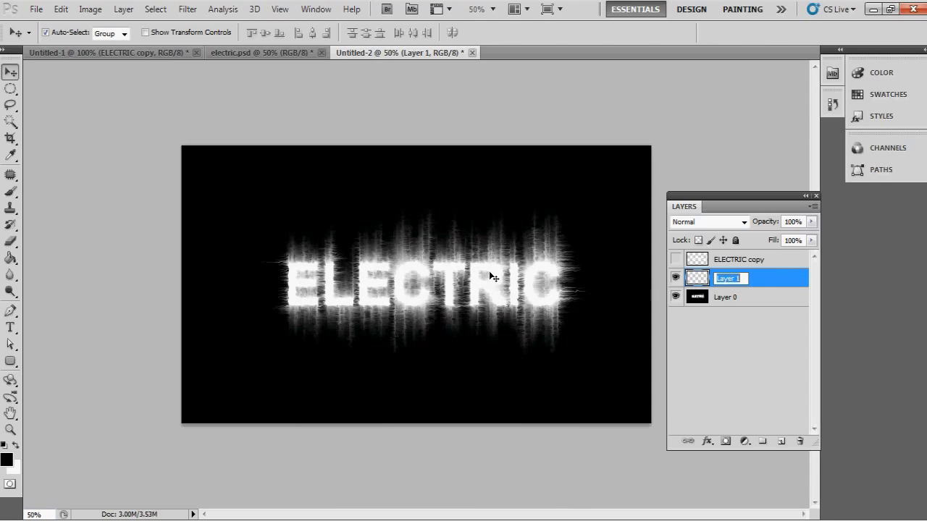
click(743, 278)
drag(738, 278, 704, 282)
text(SKY BLUE)
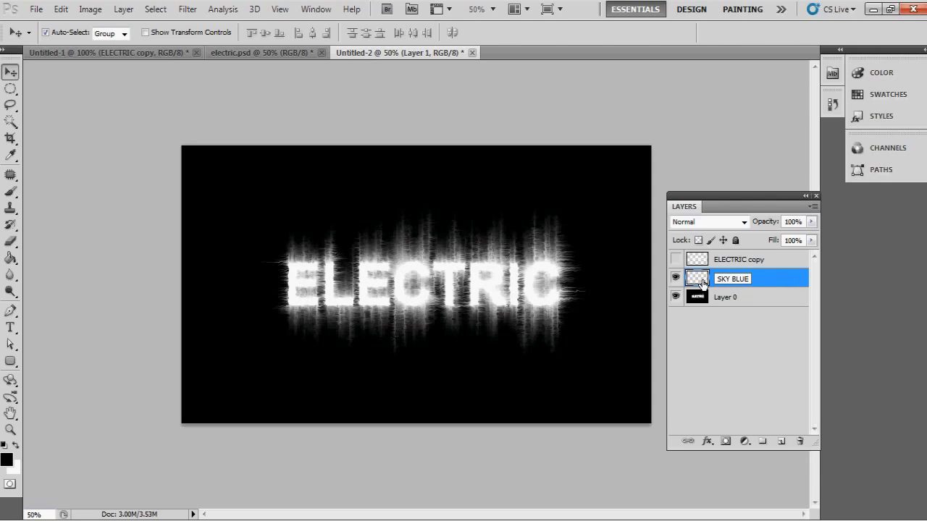
key(Return)
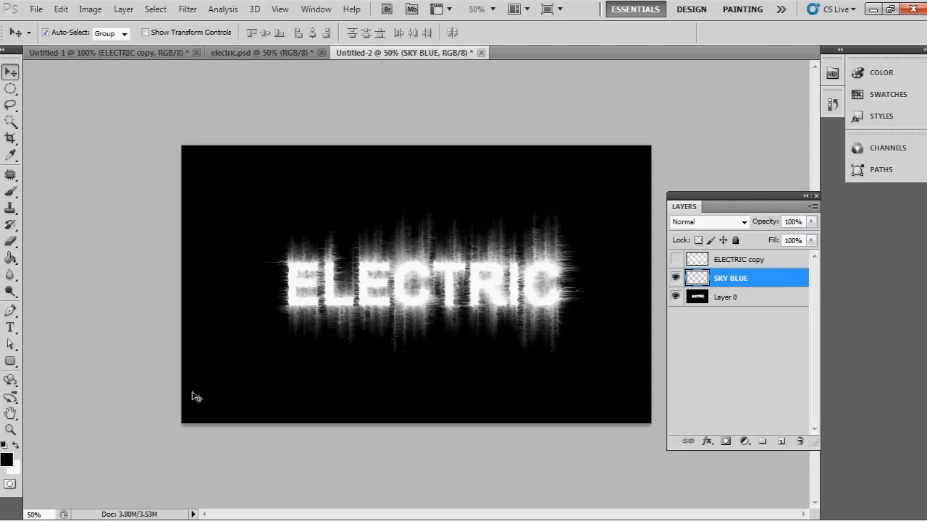
- Fill the SKY BLUE layer with the blue foreground colour 014bbb
click(6, 460)
click(479, 196)
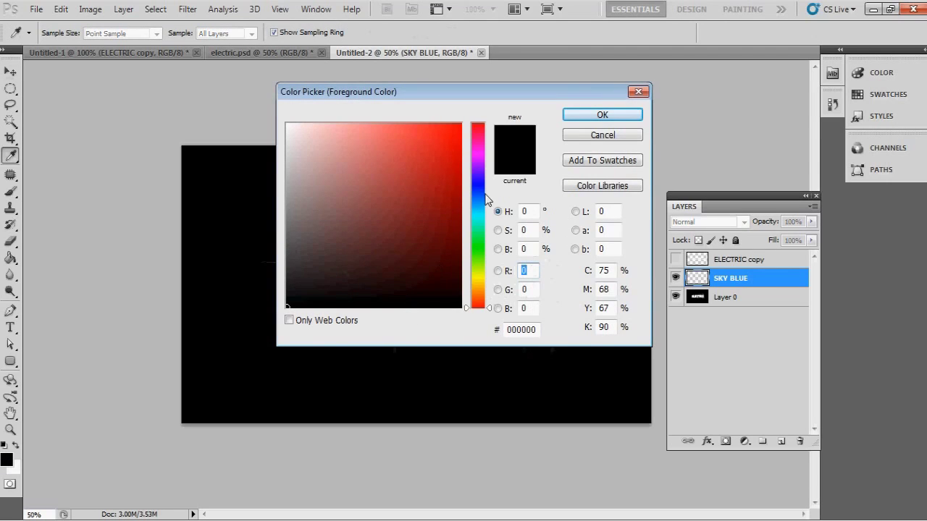
mouse_move(478, 201)
mouse_down()
mouse_move(460, 173)
mouse_move(475, 197)
mouse_up()
click(462, 189)
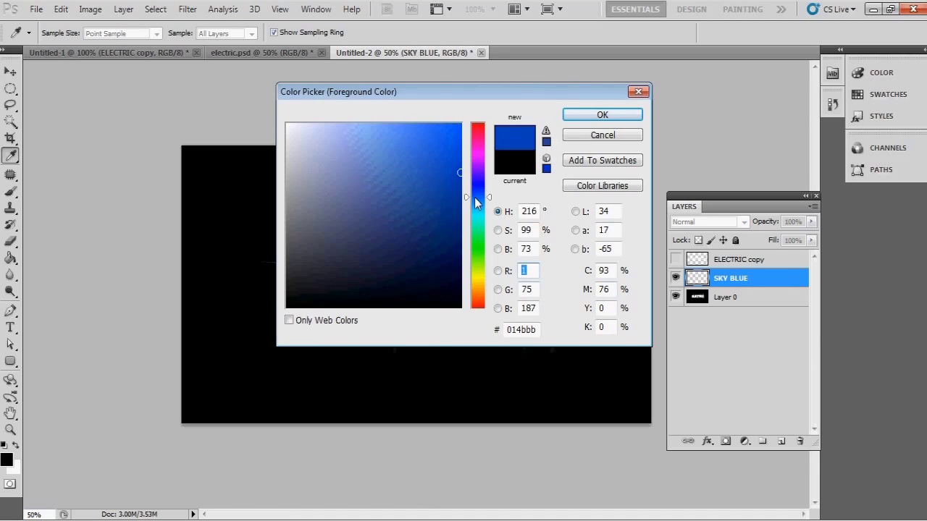
click(576, 116)
key(v)
key(alt+BackSpace)
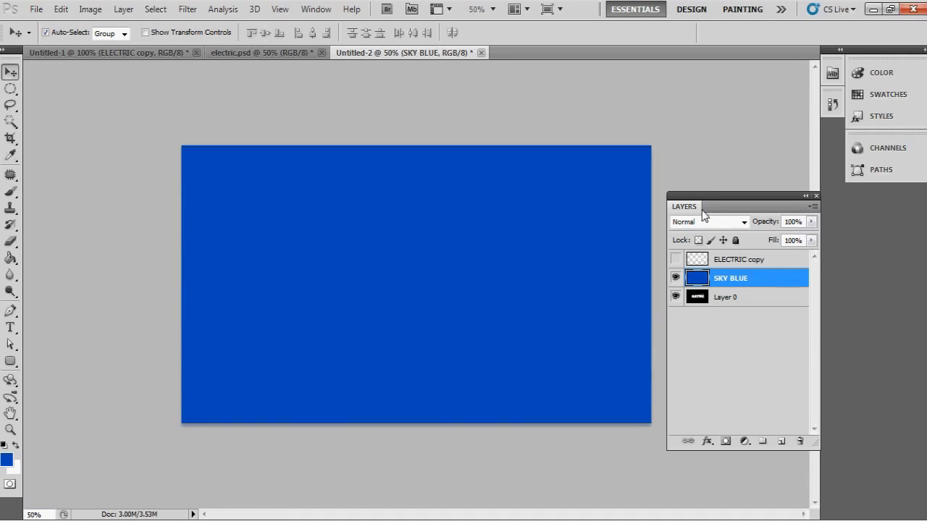
- Set SKY BLUE to Color blend mode at 75% opacity and make ELECTRIC copy visible again
click(708, 222)
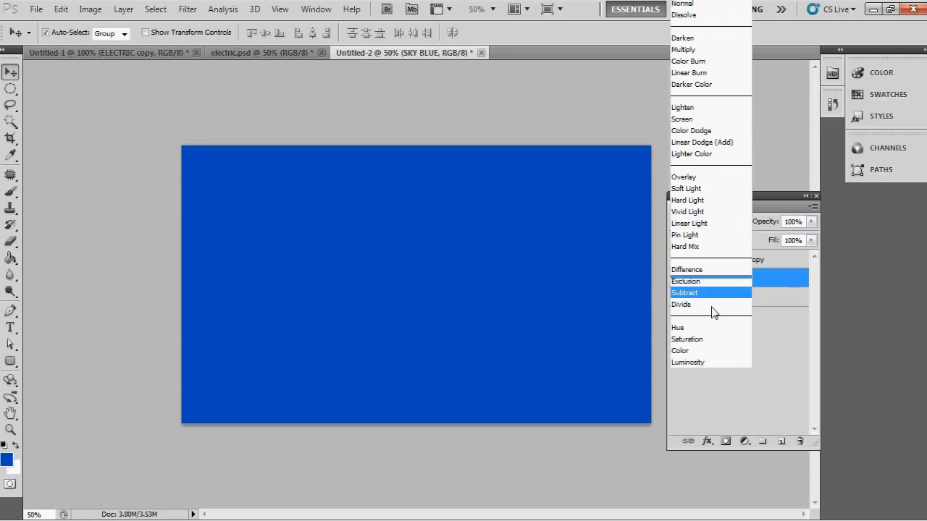
click(679, 352)
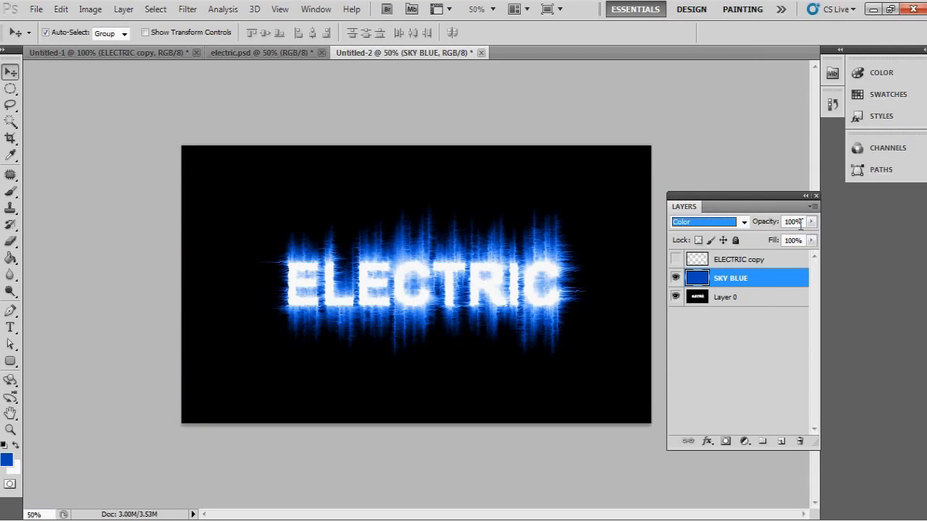
click(761, 223)
text(75)
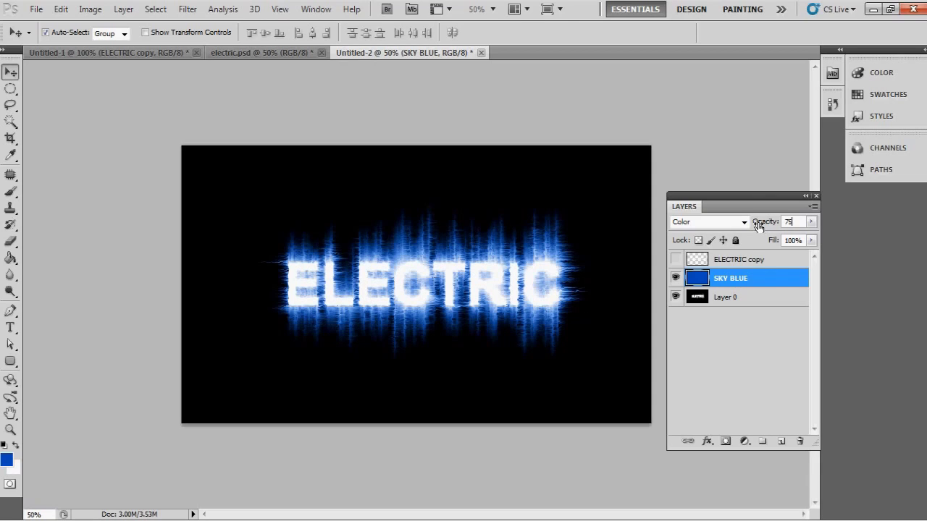
drag(740, 194, 736, 194)
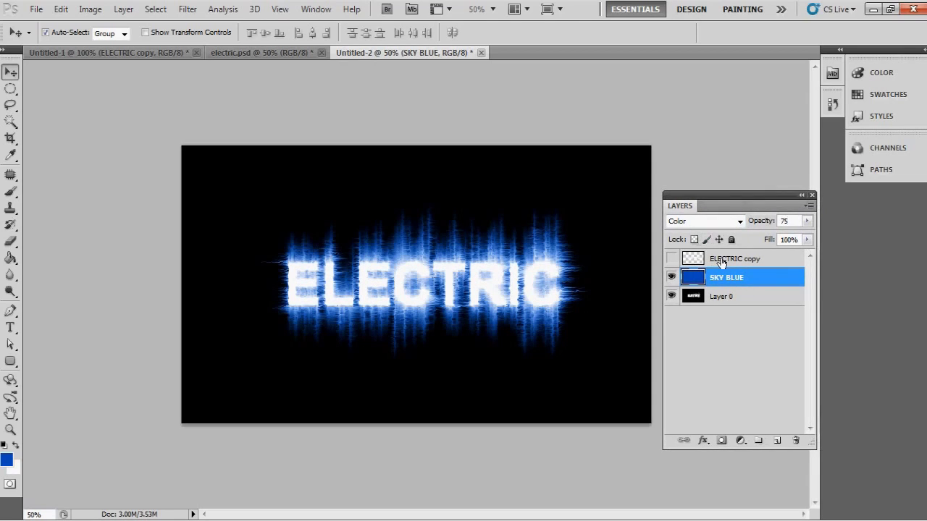
click(672, 259)
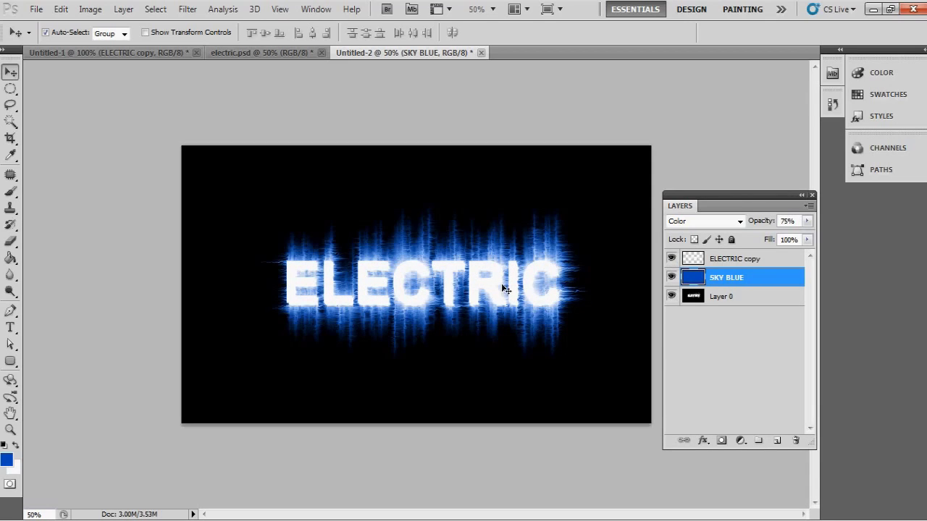
- Load the ELECTRIC copy letter selection, contract it by 5 pixels, and make that layer active
ctrl+click(692, 259)
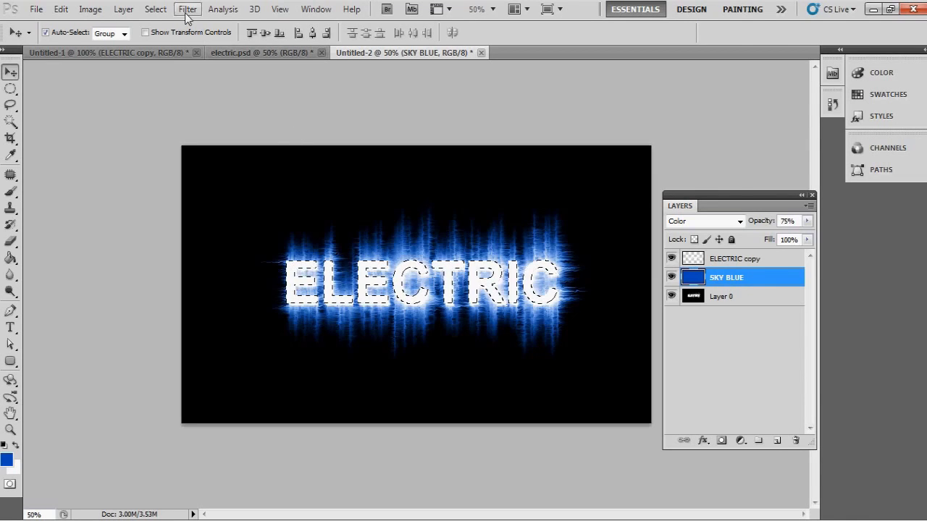
click(163, 10)
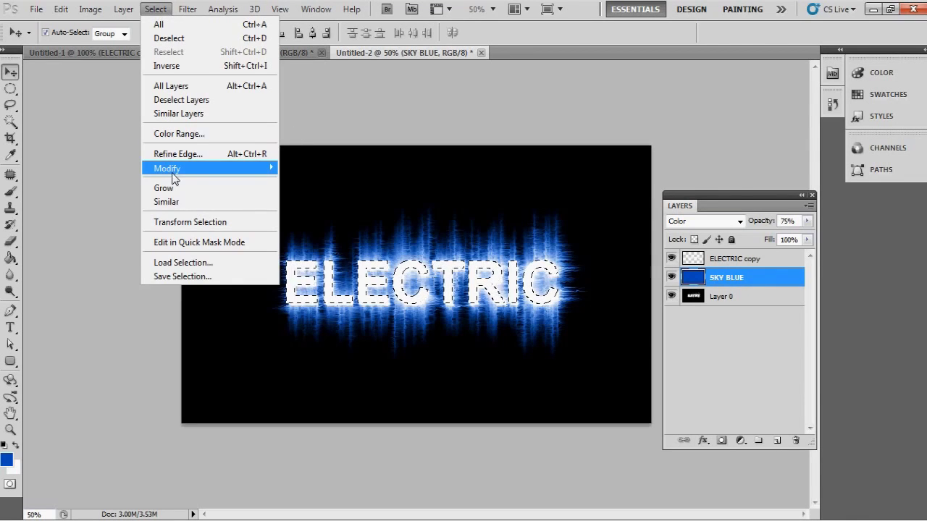
mouse_move(174, 171)
click(308, 209)
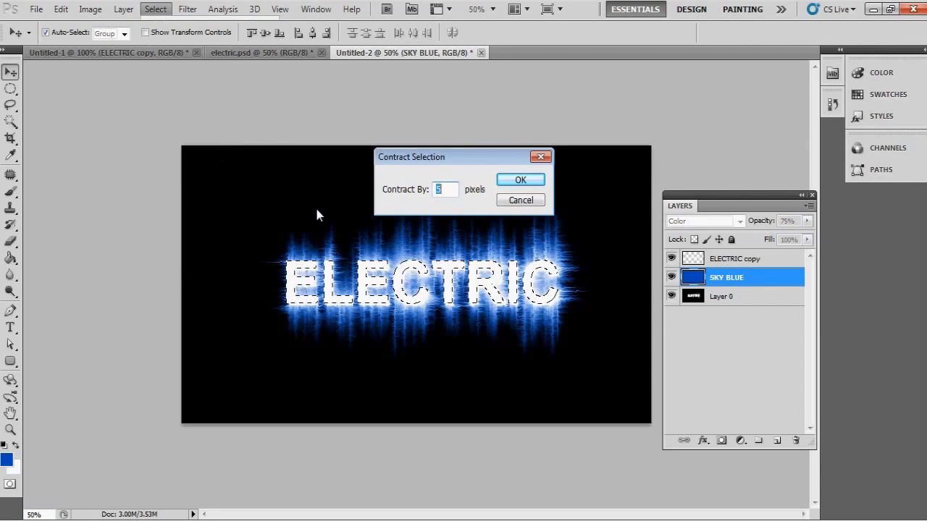
click(520, 181)
click(739, 260)
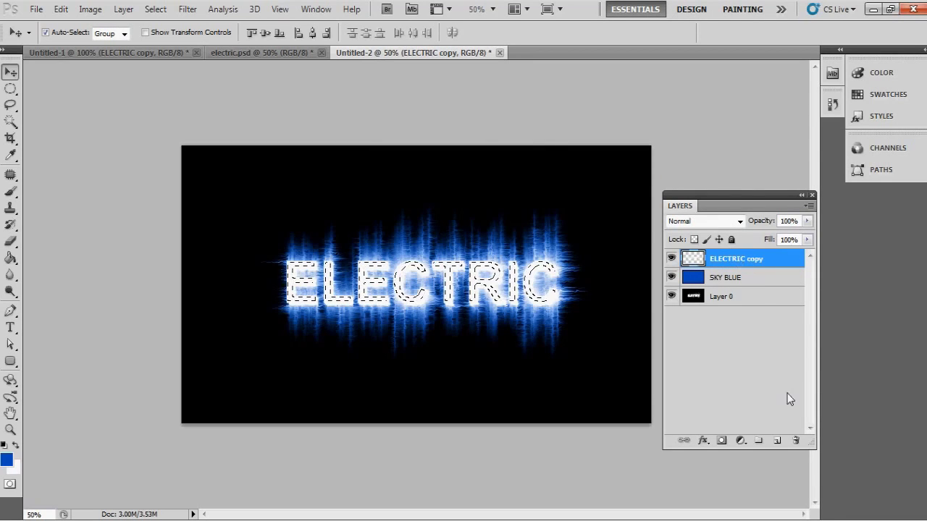
- On a new Layer 1, fill the contracted letter selection with black and deselect
click(778, 441)
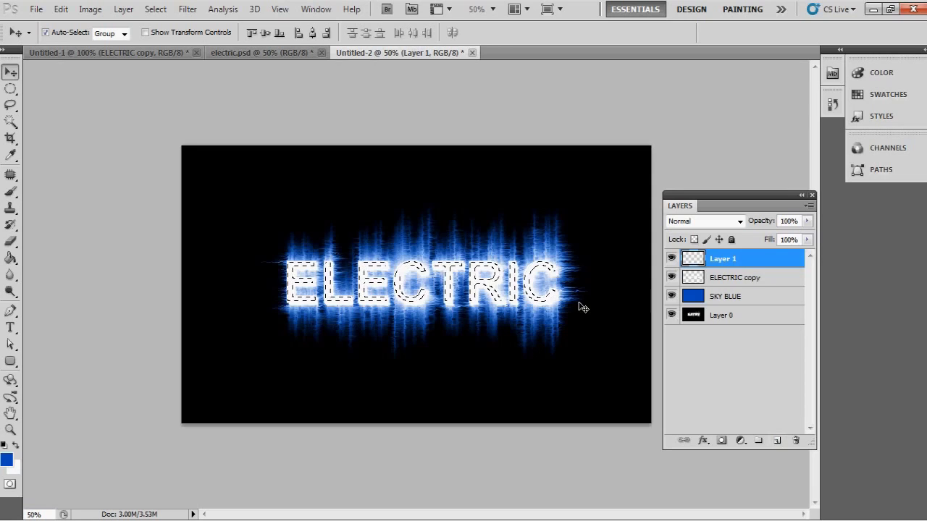
key(d)
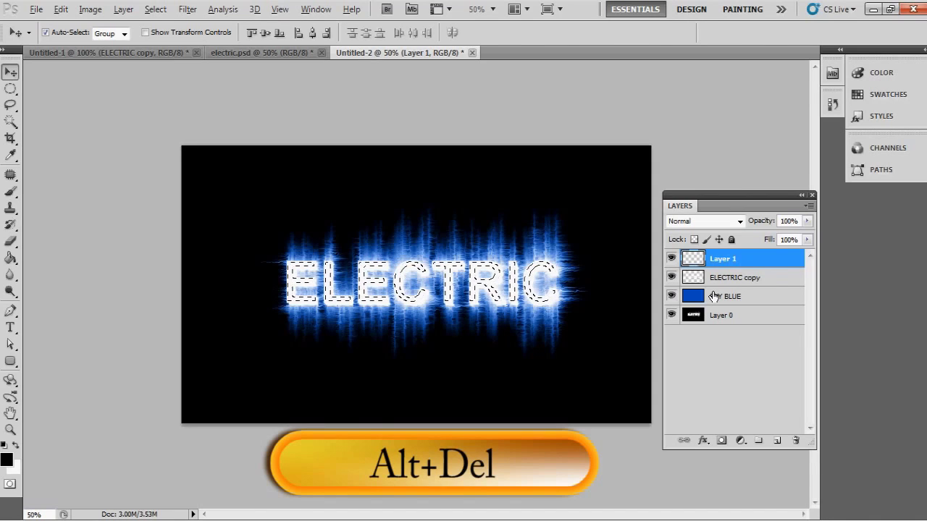
key(alt+Delete)
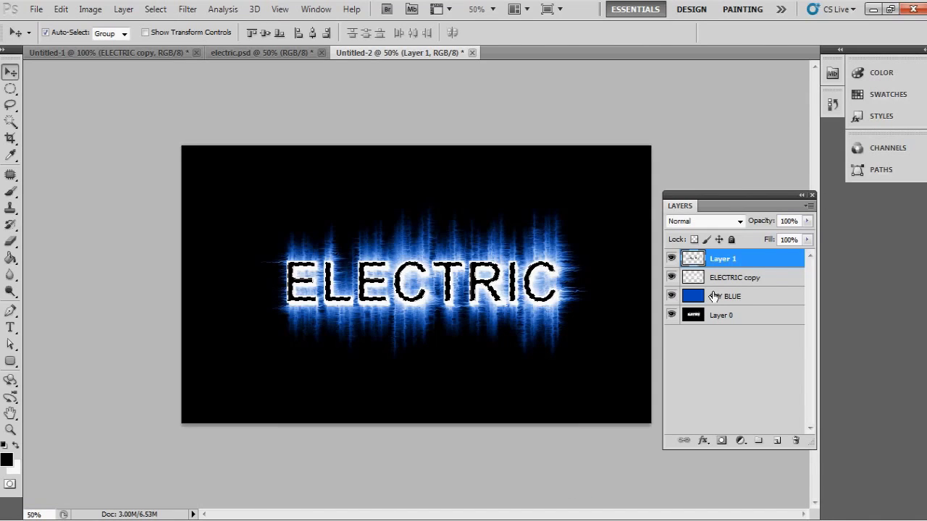
key(ctrl+d)
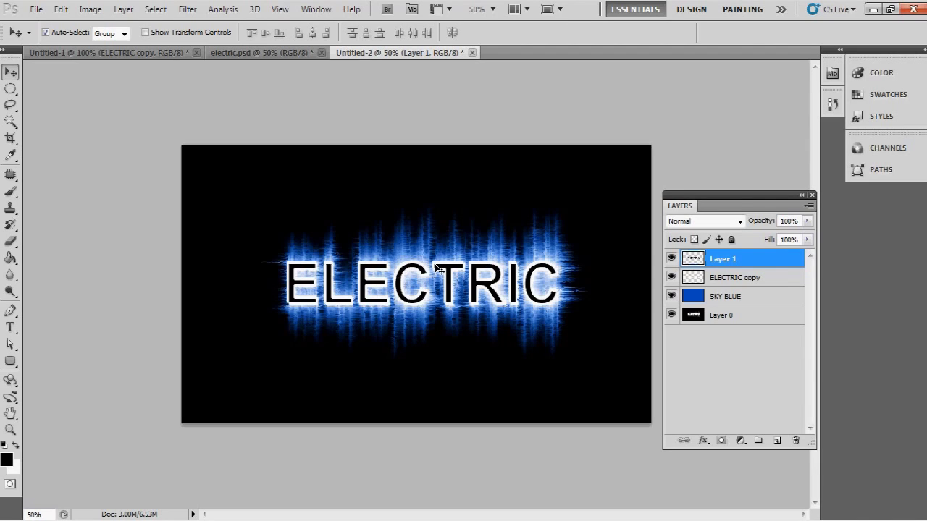
click(186, 9)
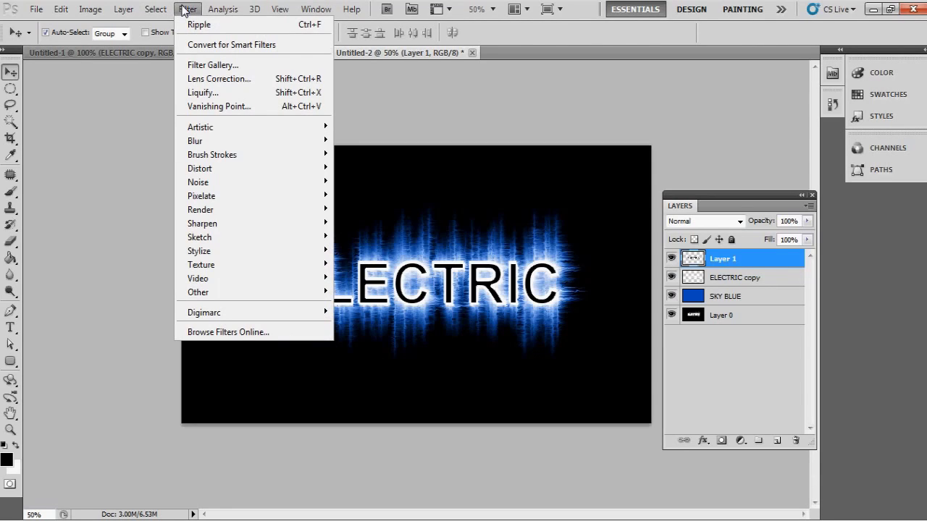